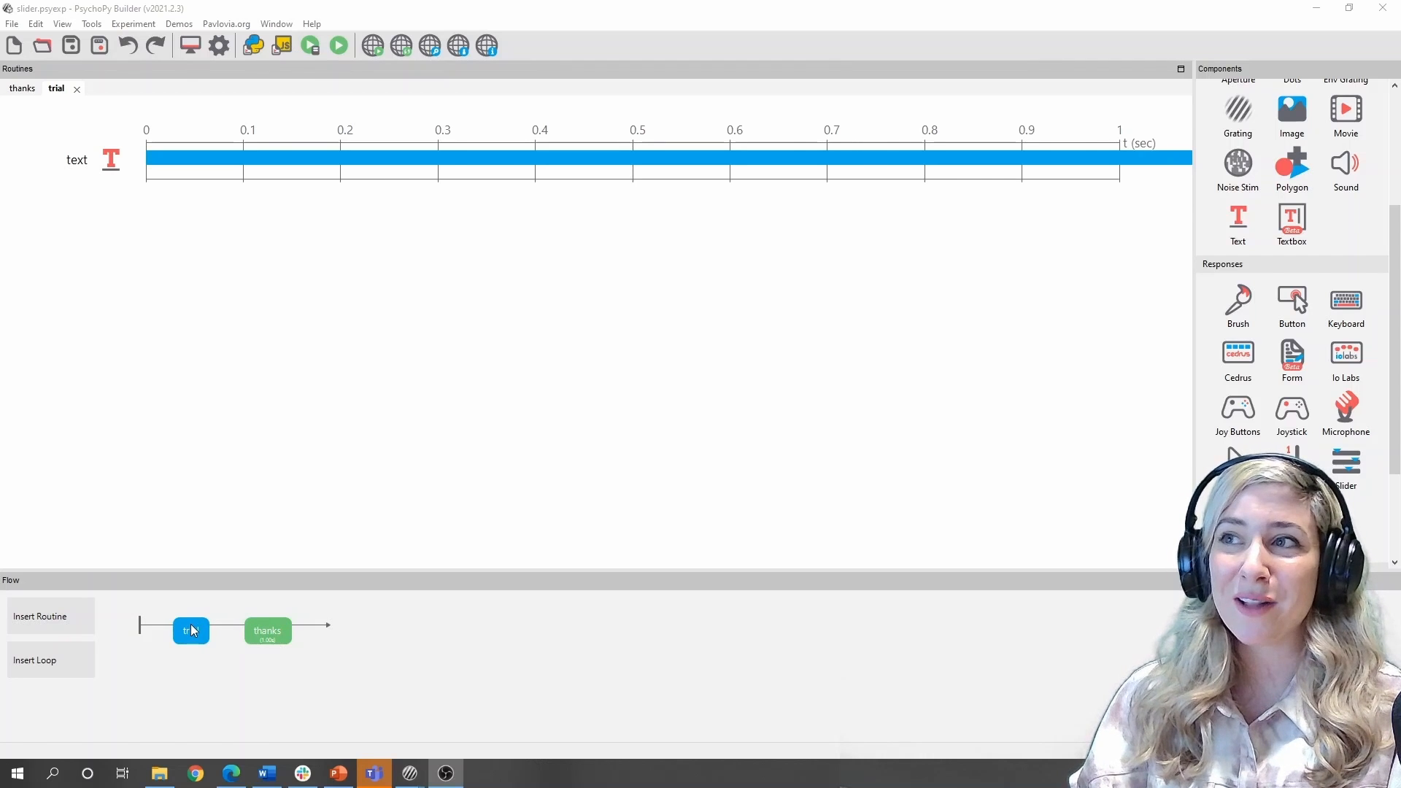
Step: Review the properties of the text component in the trial routine and of endTxt in the thanks routine
left_click(109, 173)
left_click_drag(346, 427, 188, 416)
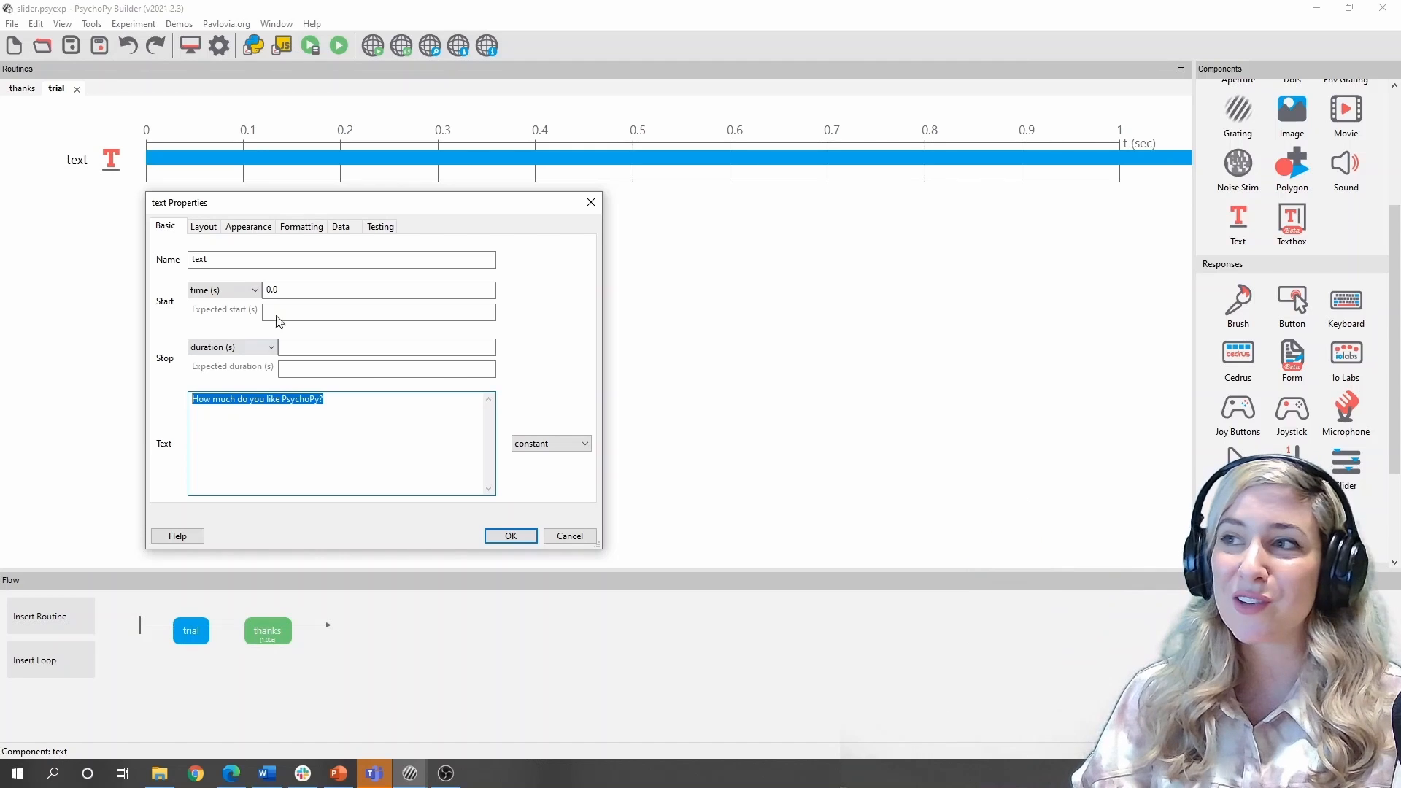
left_click(508, 537)
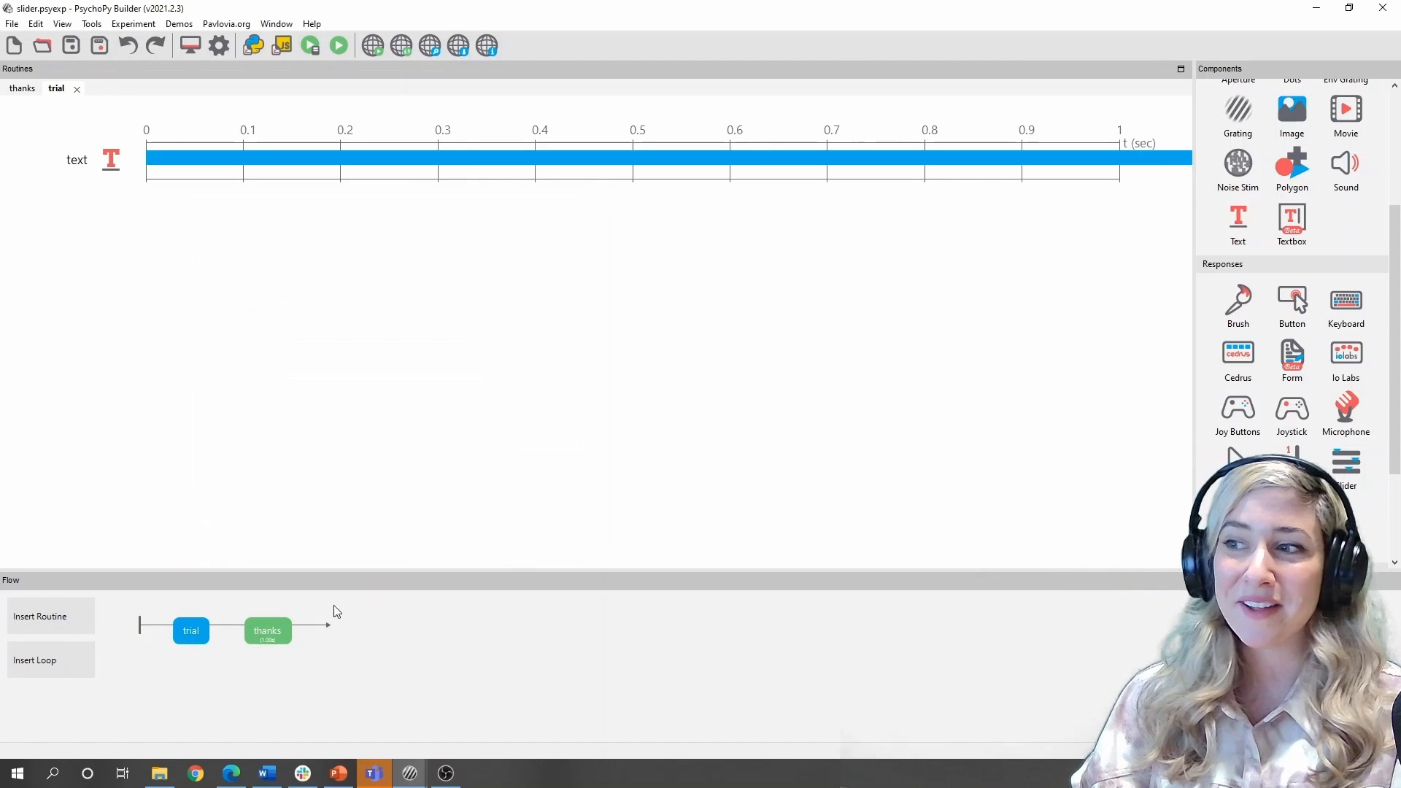
left_click(281, 635)
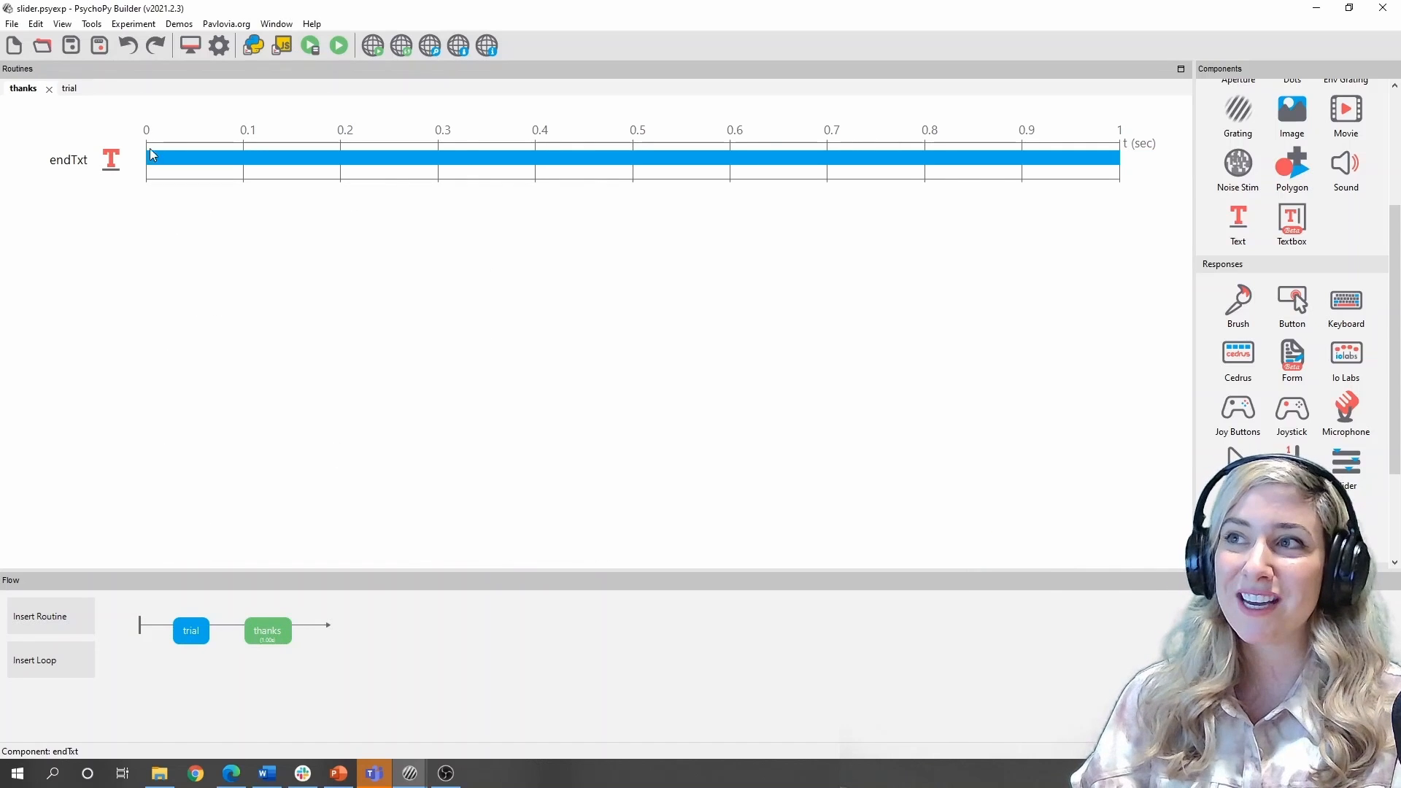
left_click(107, 162)
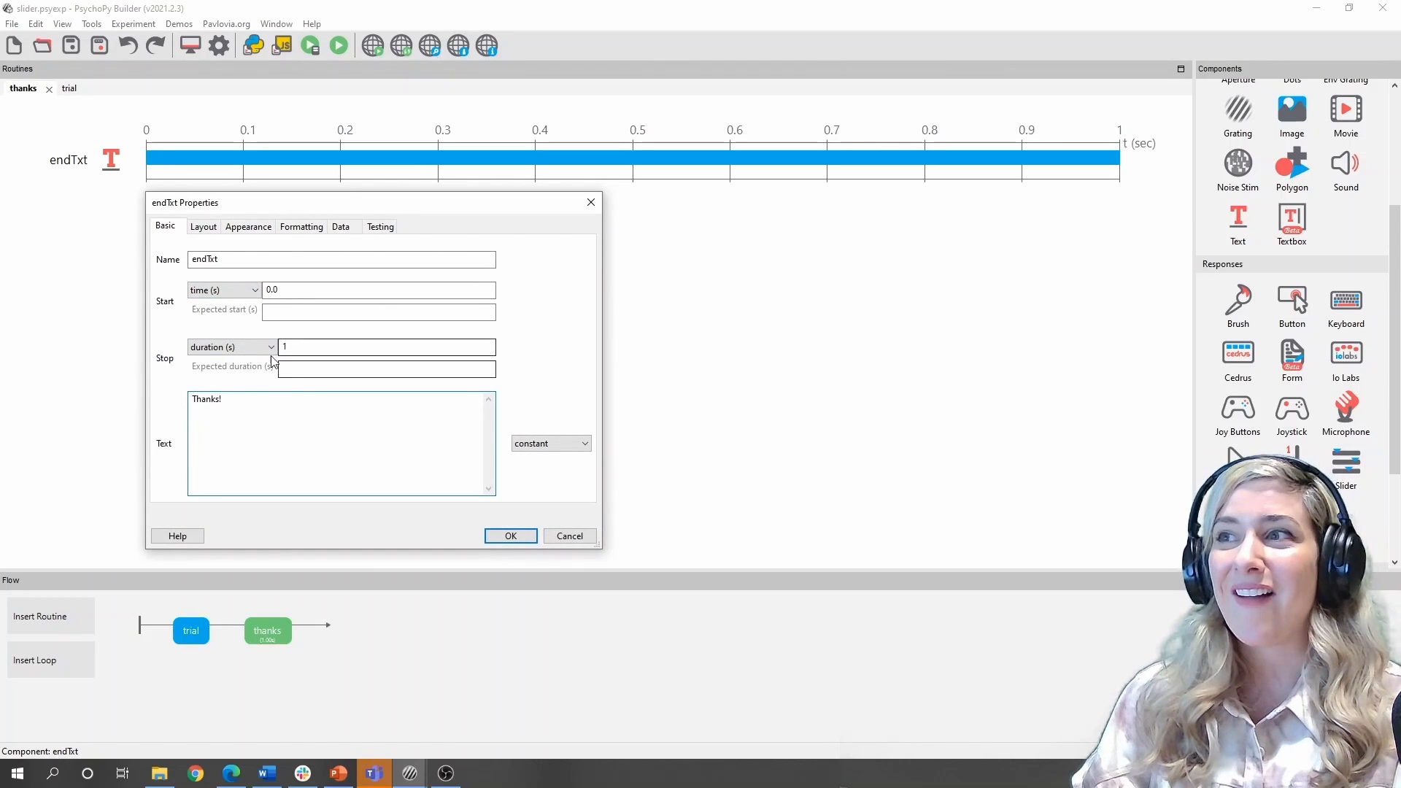
left_click(510, 535)
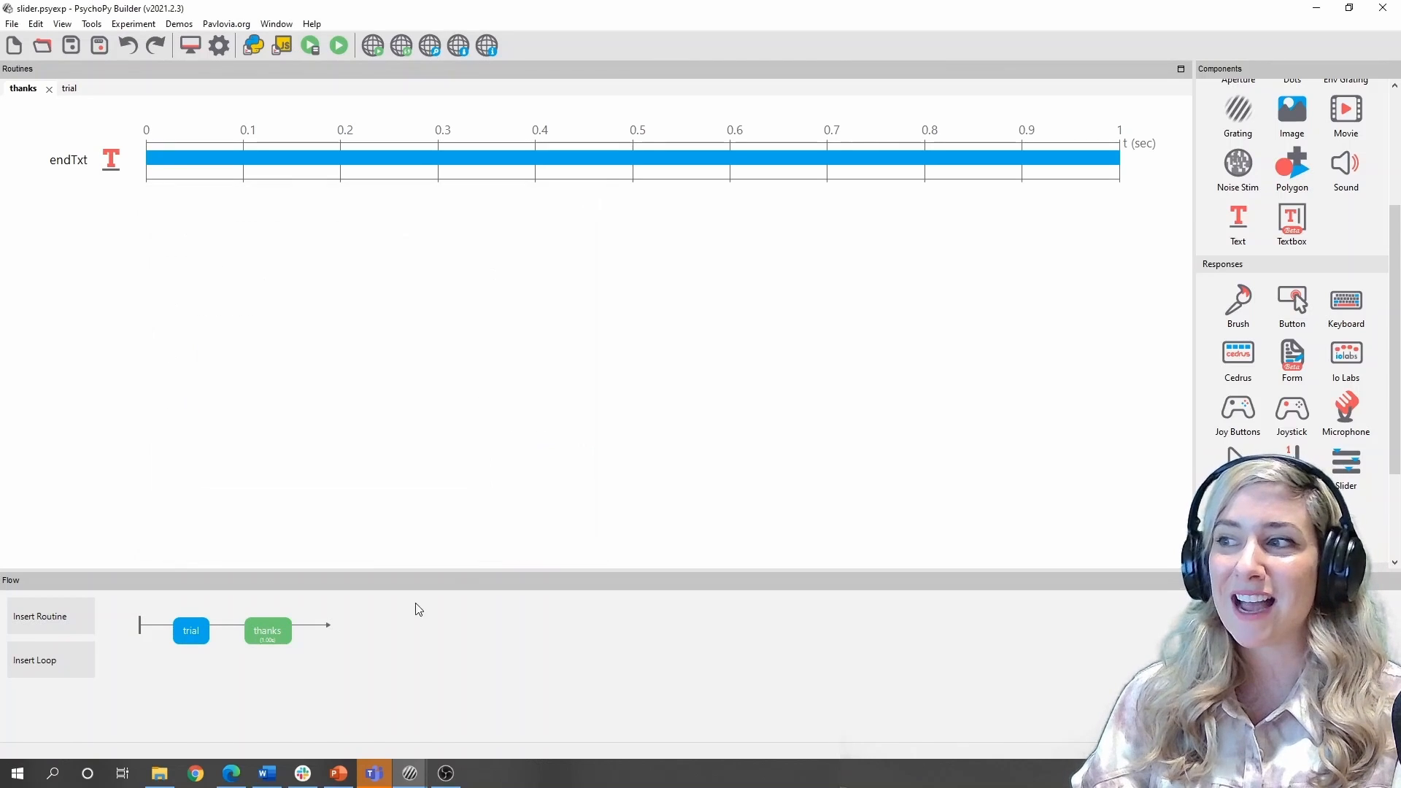
Step: Add a Slider response component to the trial routine and set its granularity to 1
left_click(199, 639)
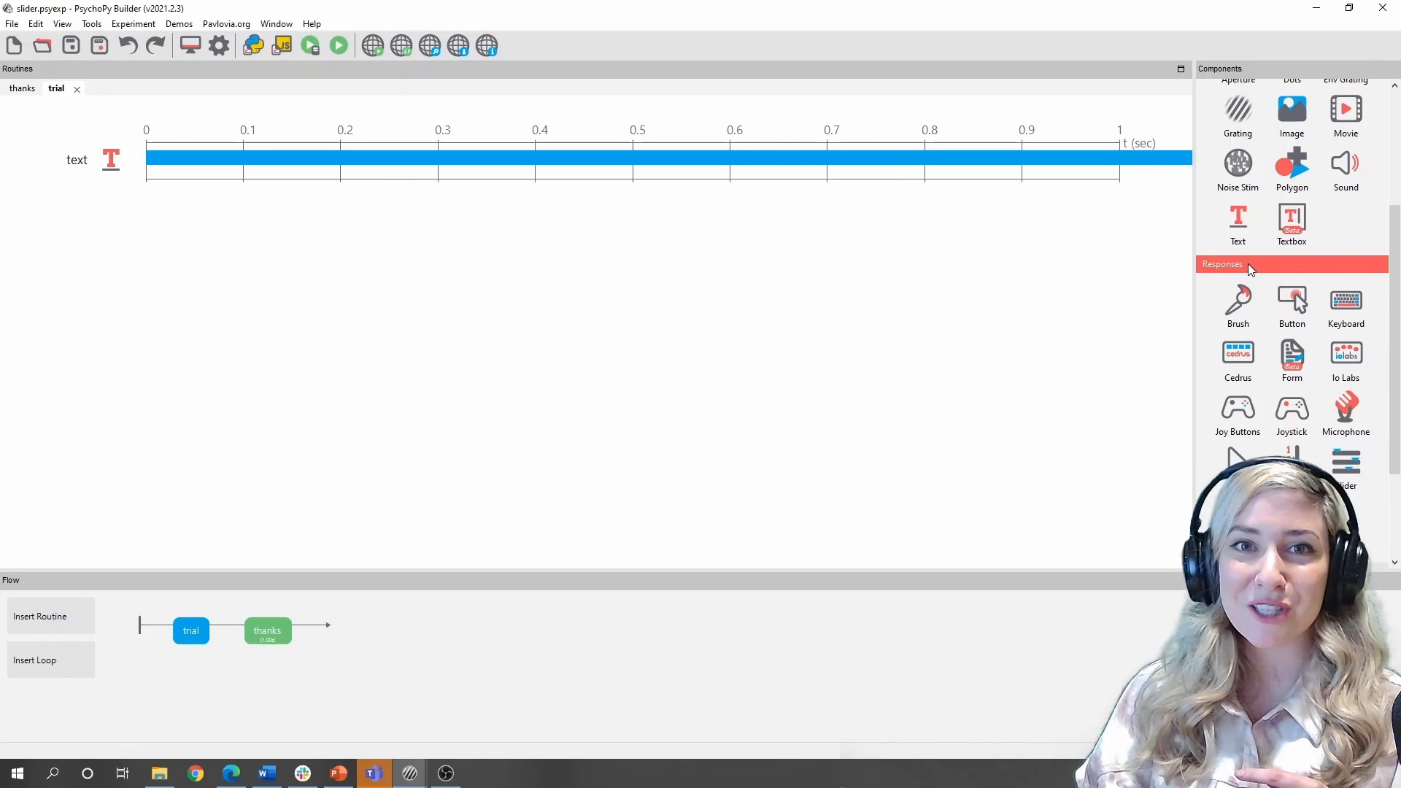
scroll(1268, 333, "down", 2)
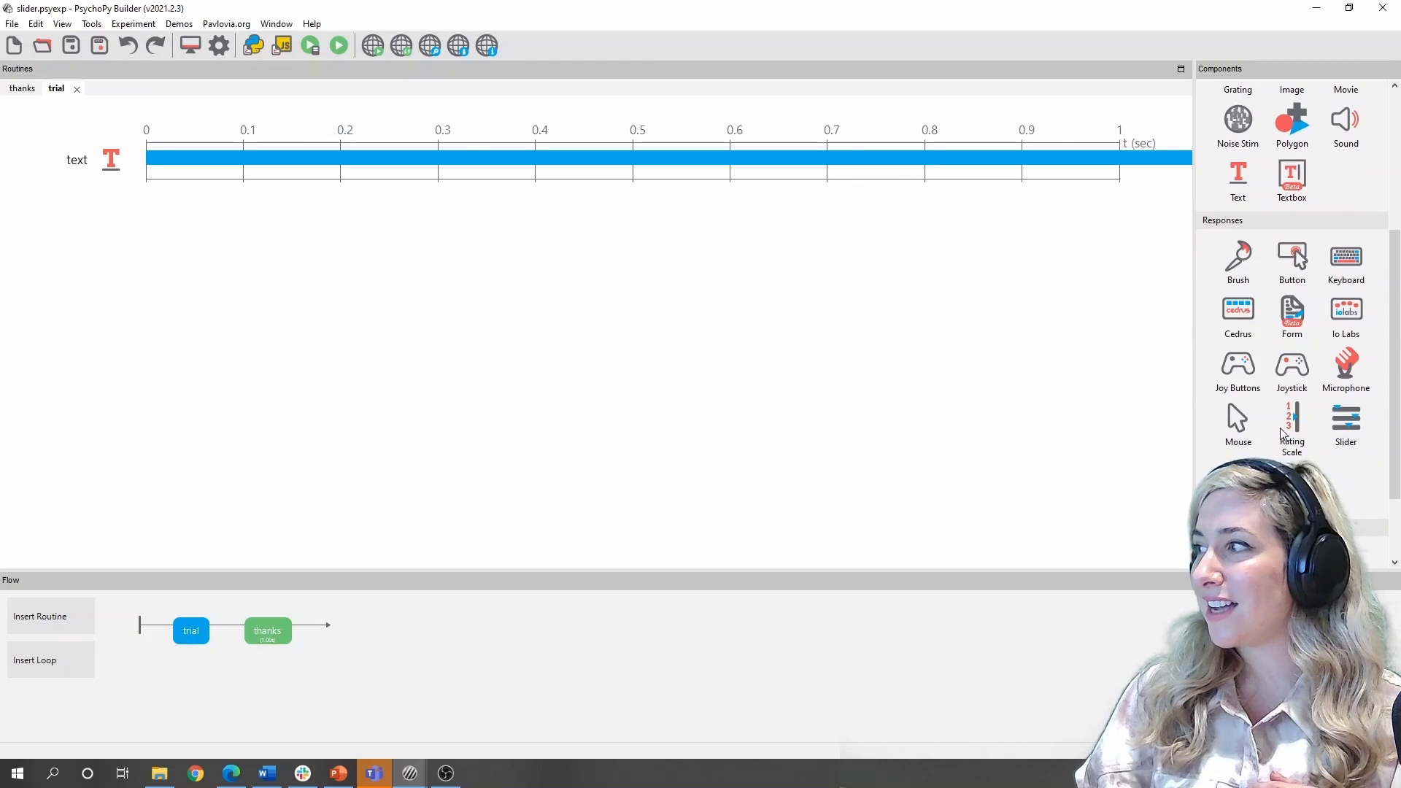
left_click(1345, 420)
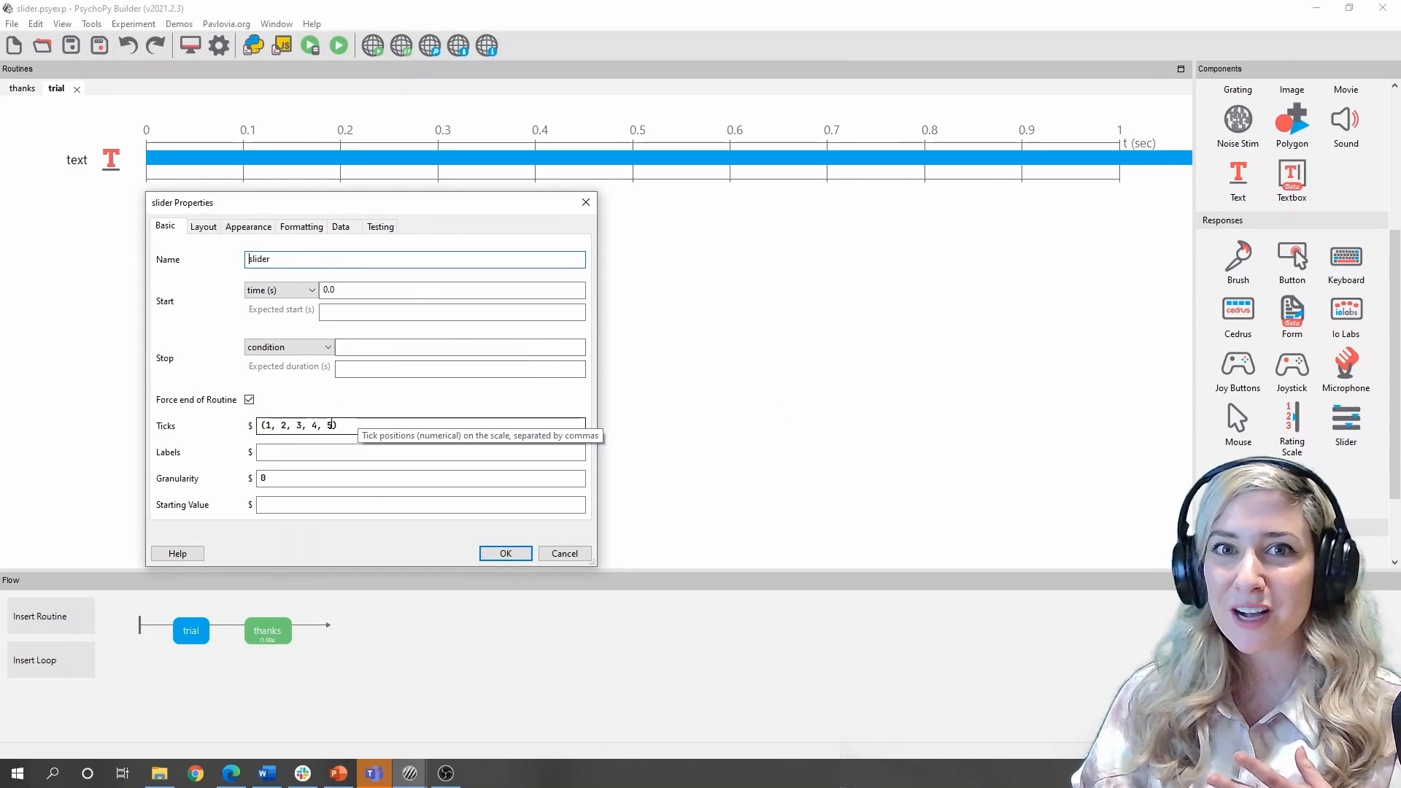
left_click_drag(337, 424, 251, 432)
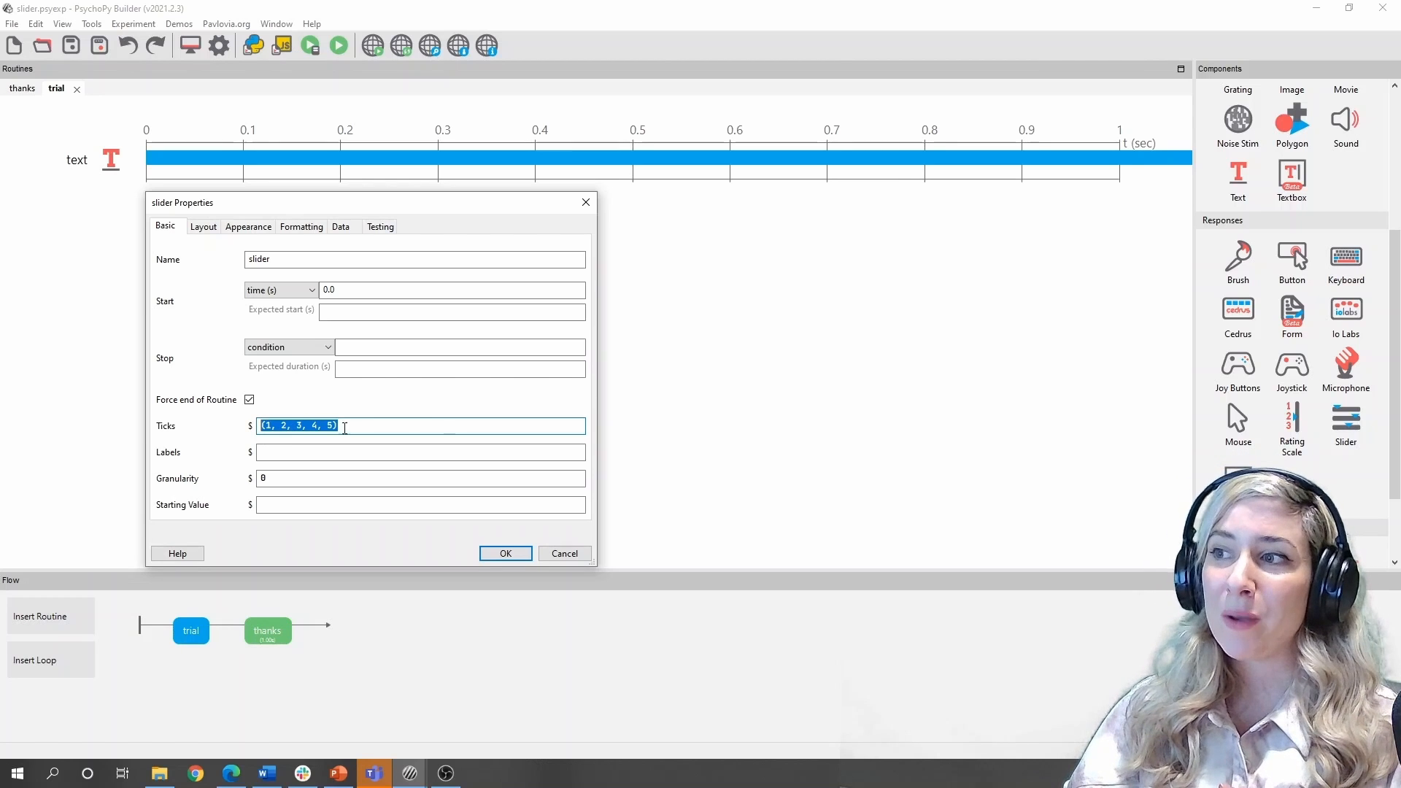
left_click(257, 480)
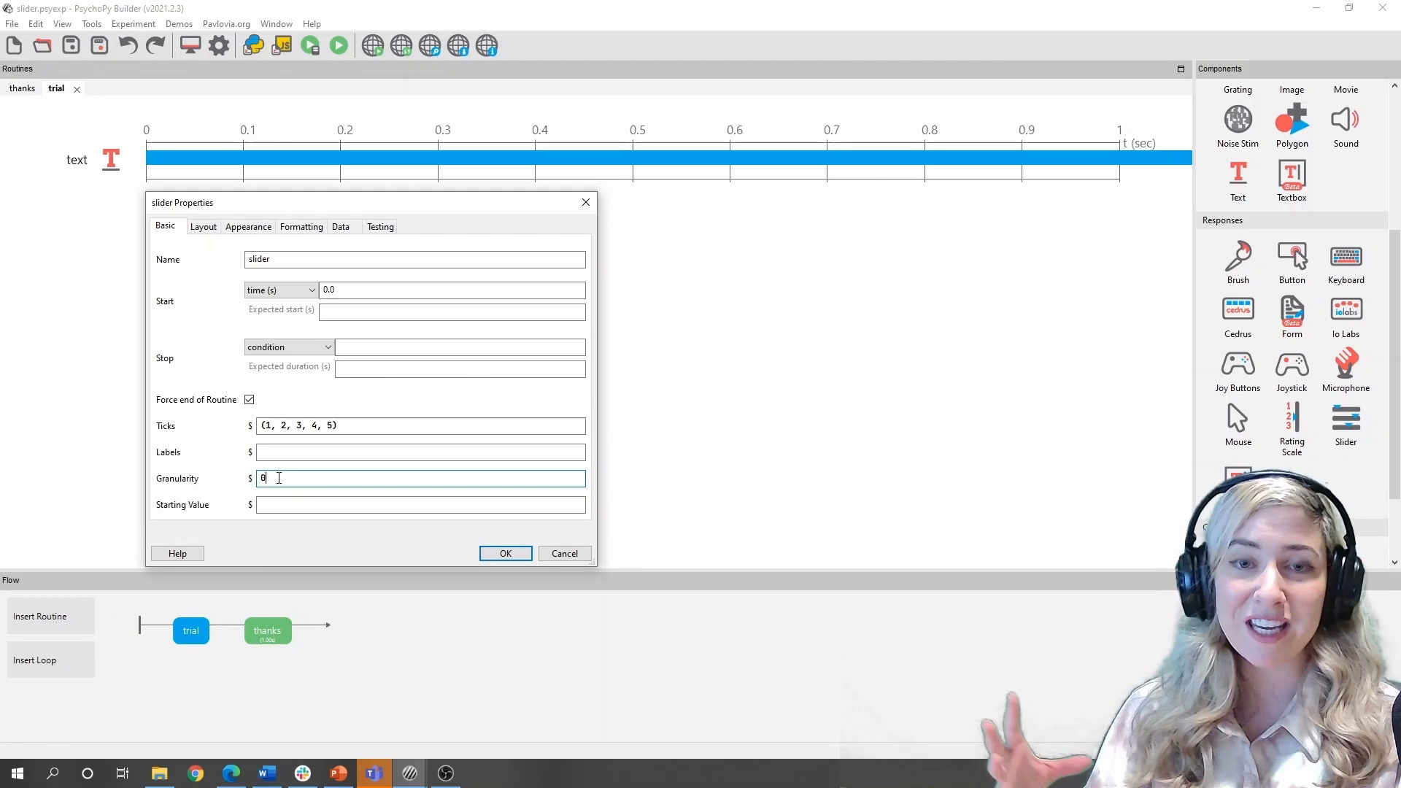
key("BackSpace")
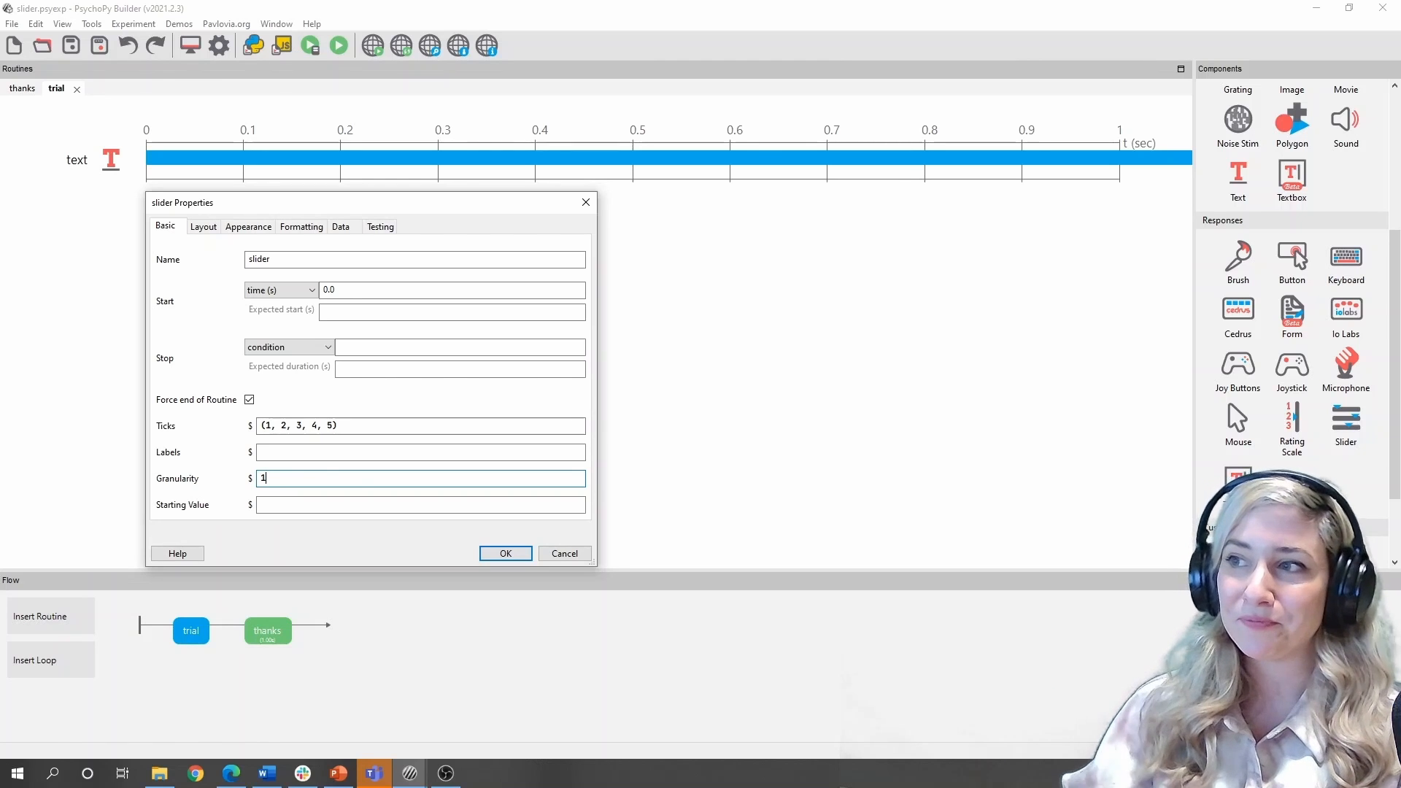
Step: Set the slider's labels to "Not at all", "Very much"
left_click(382, 453)
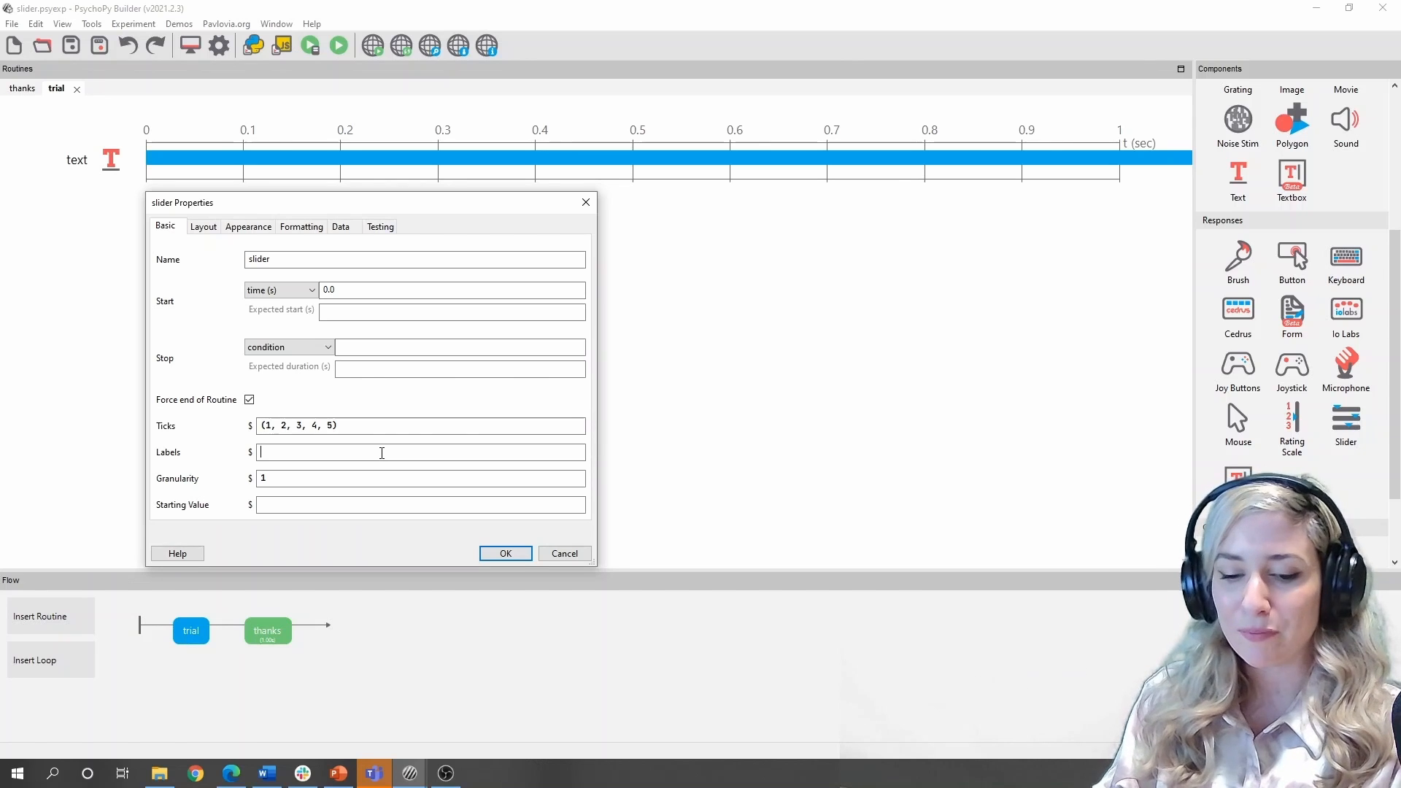
type("a")
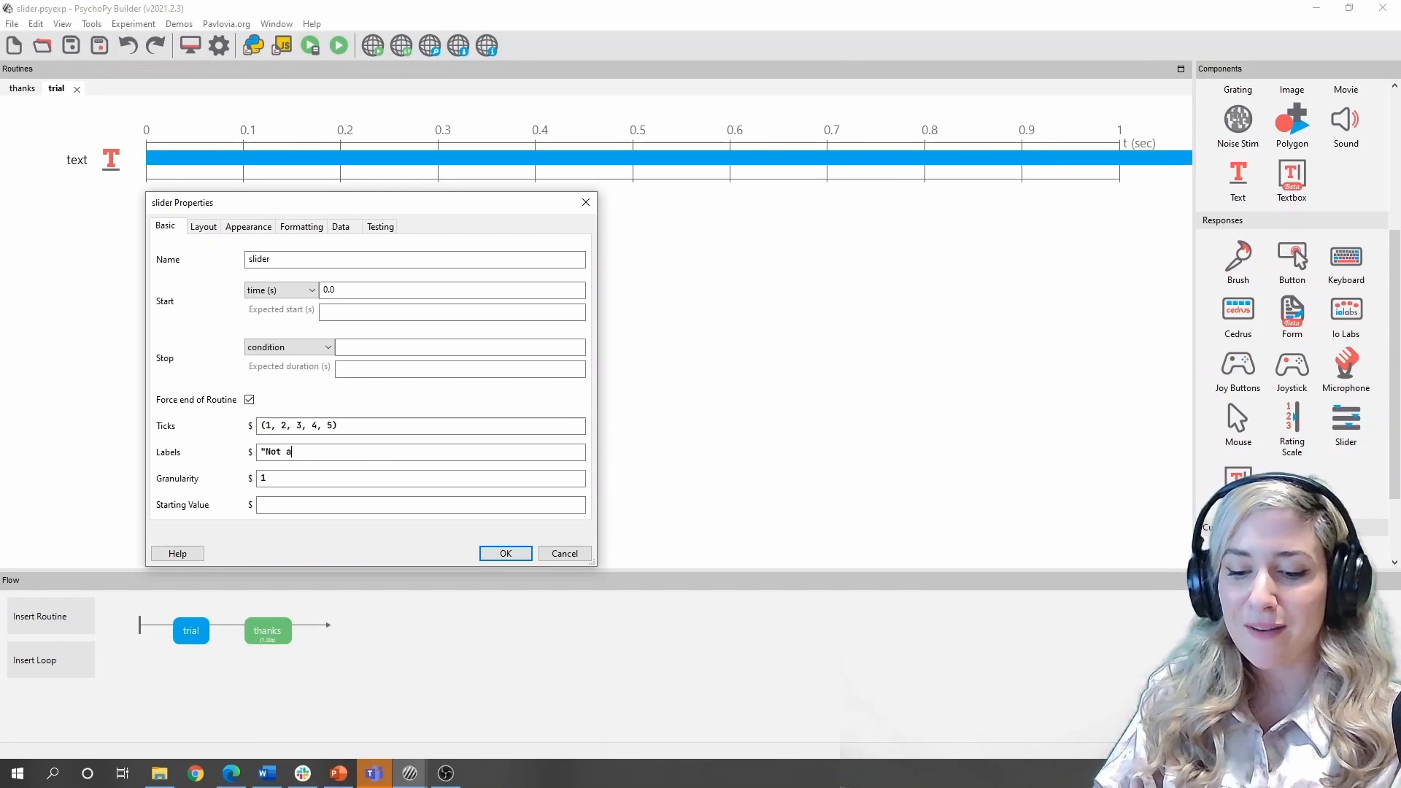
type("t all")
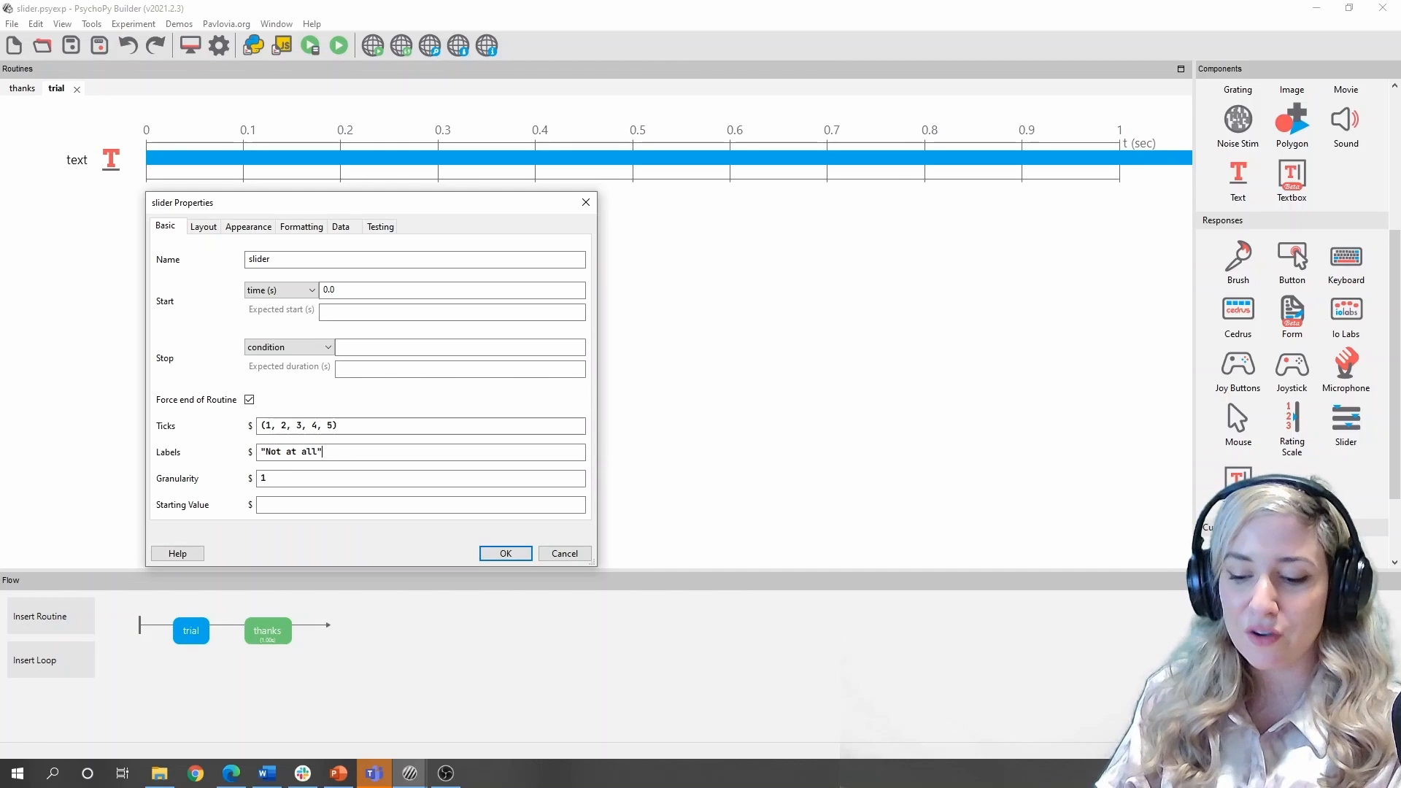
type("\", \"Very")
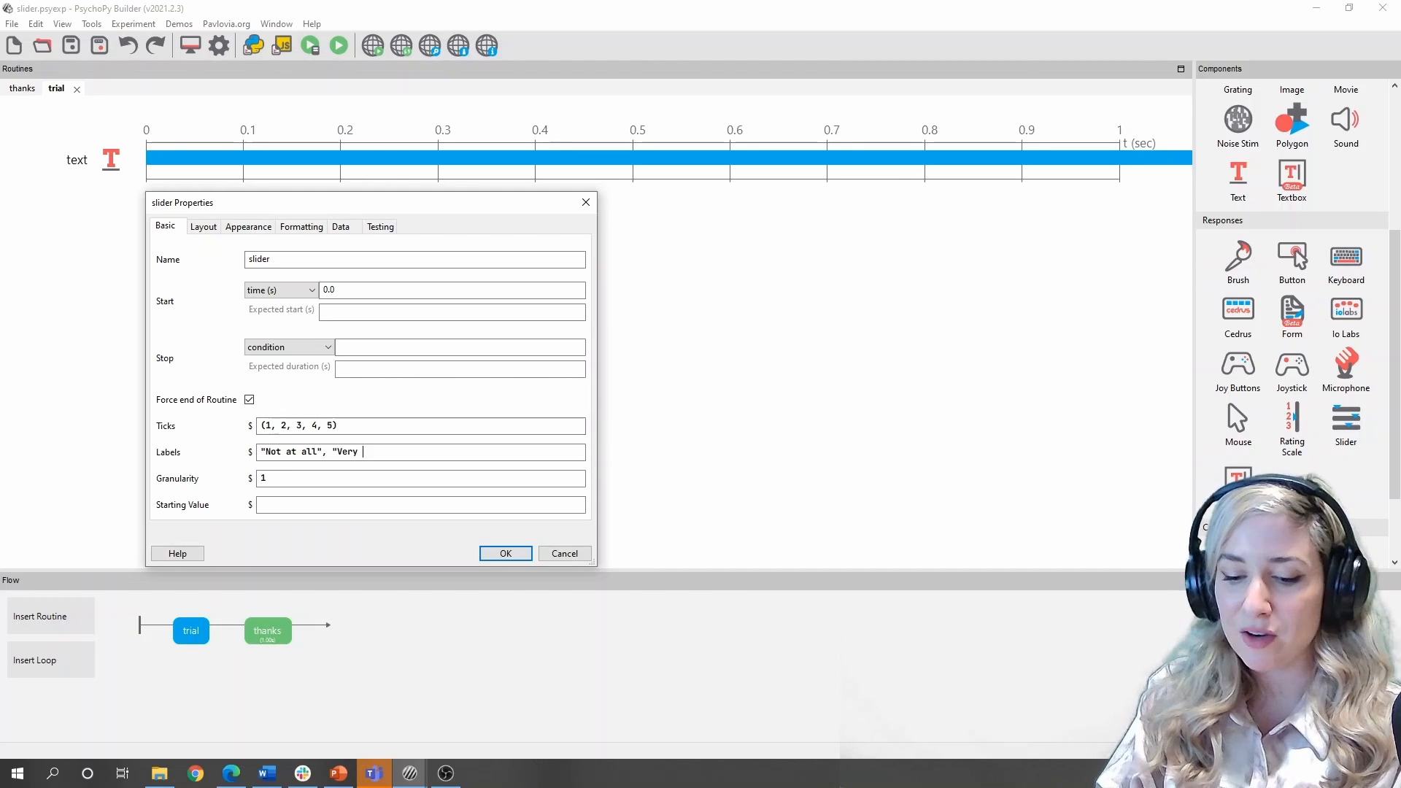
type(" much\"")
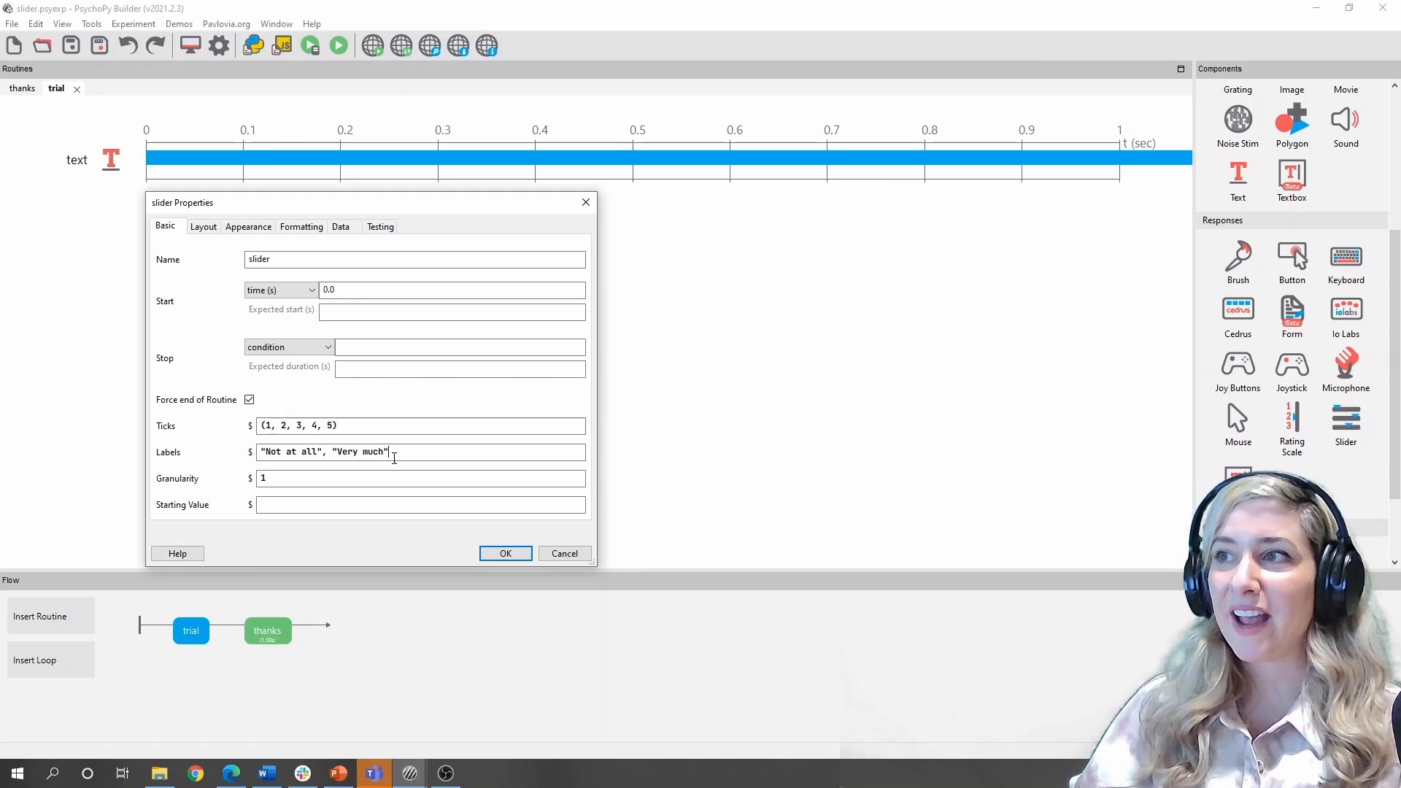
Step: Set the slider's position to (0, 0), turn off Force end of Routine, and confirm the slider's properties
left_click(203, 227)
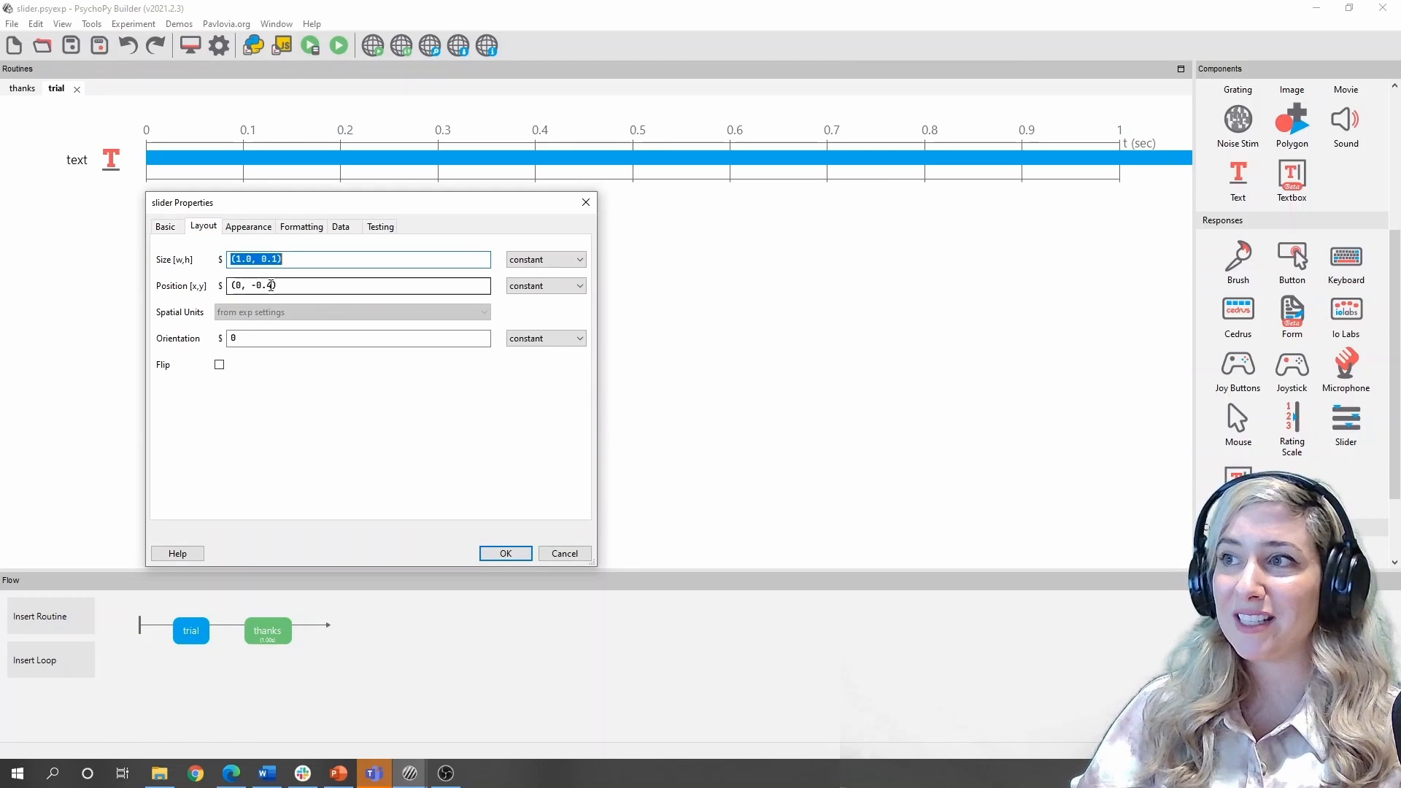
left_click(337, 285)
key("BackSpace")
key("BackSpace")
key("BackSpace")
key("BackSpace")
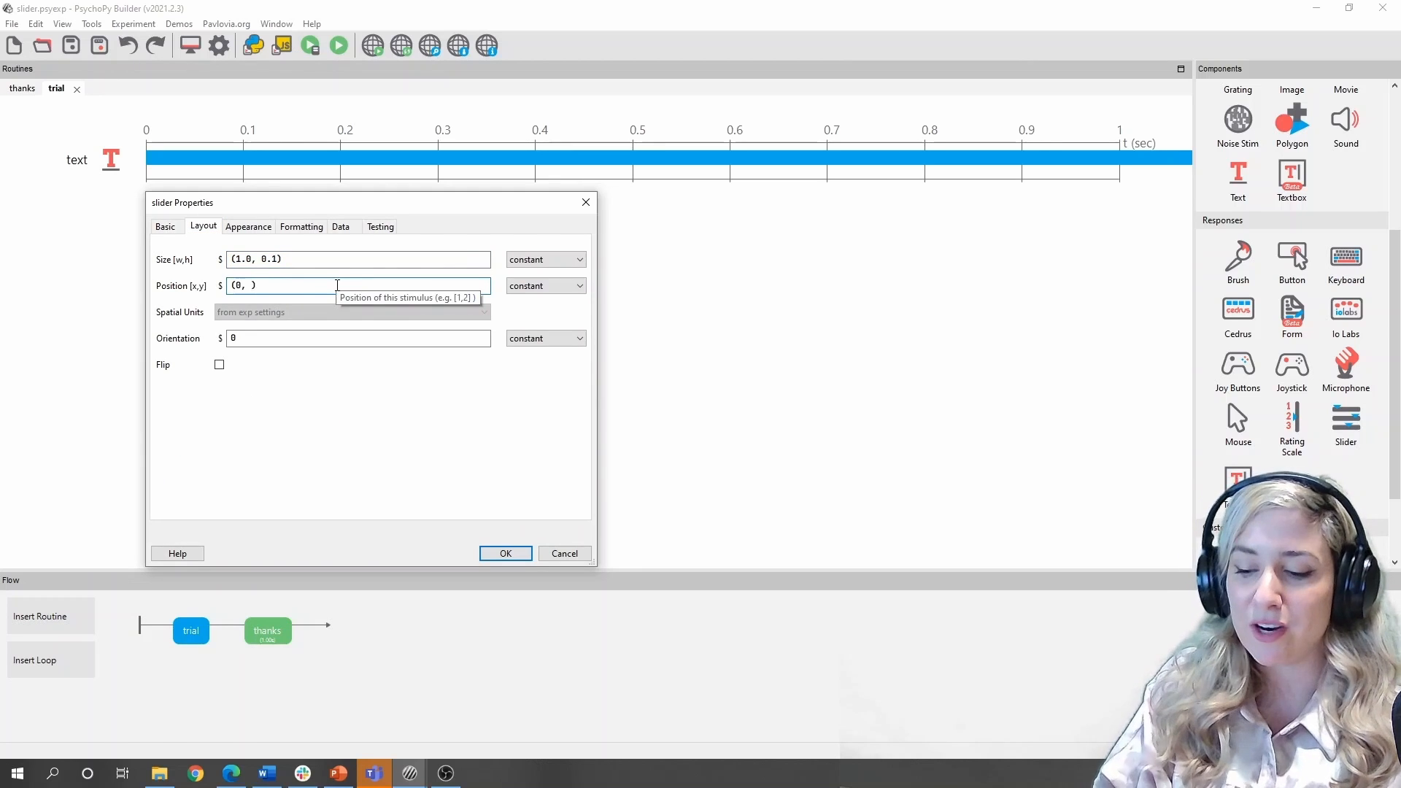
type("0")
left_click(165, 226)
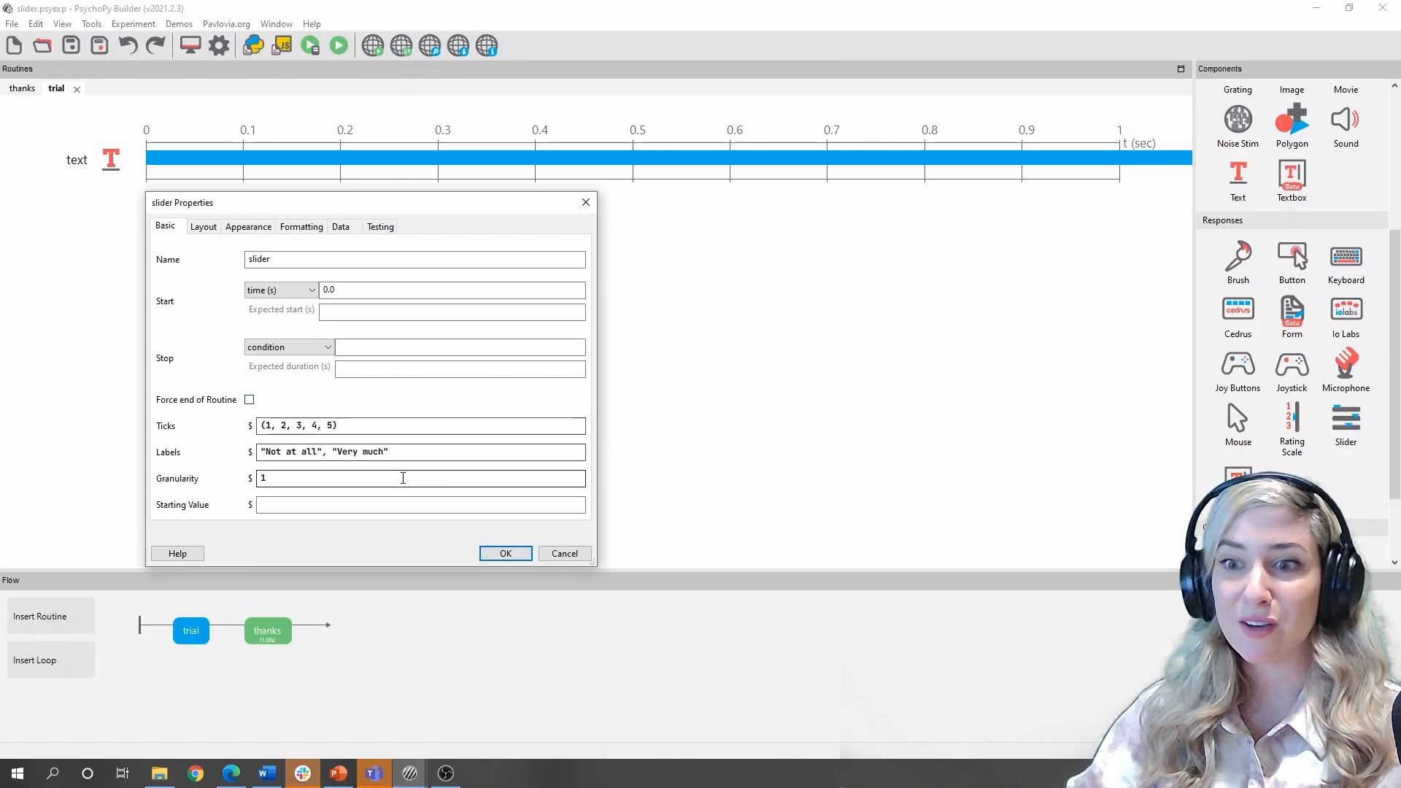
key("Return")
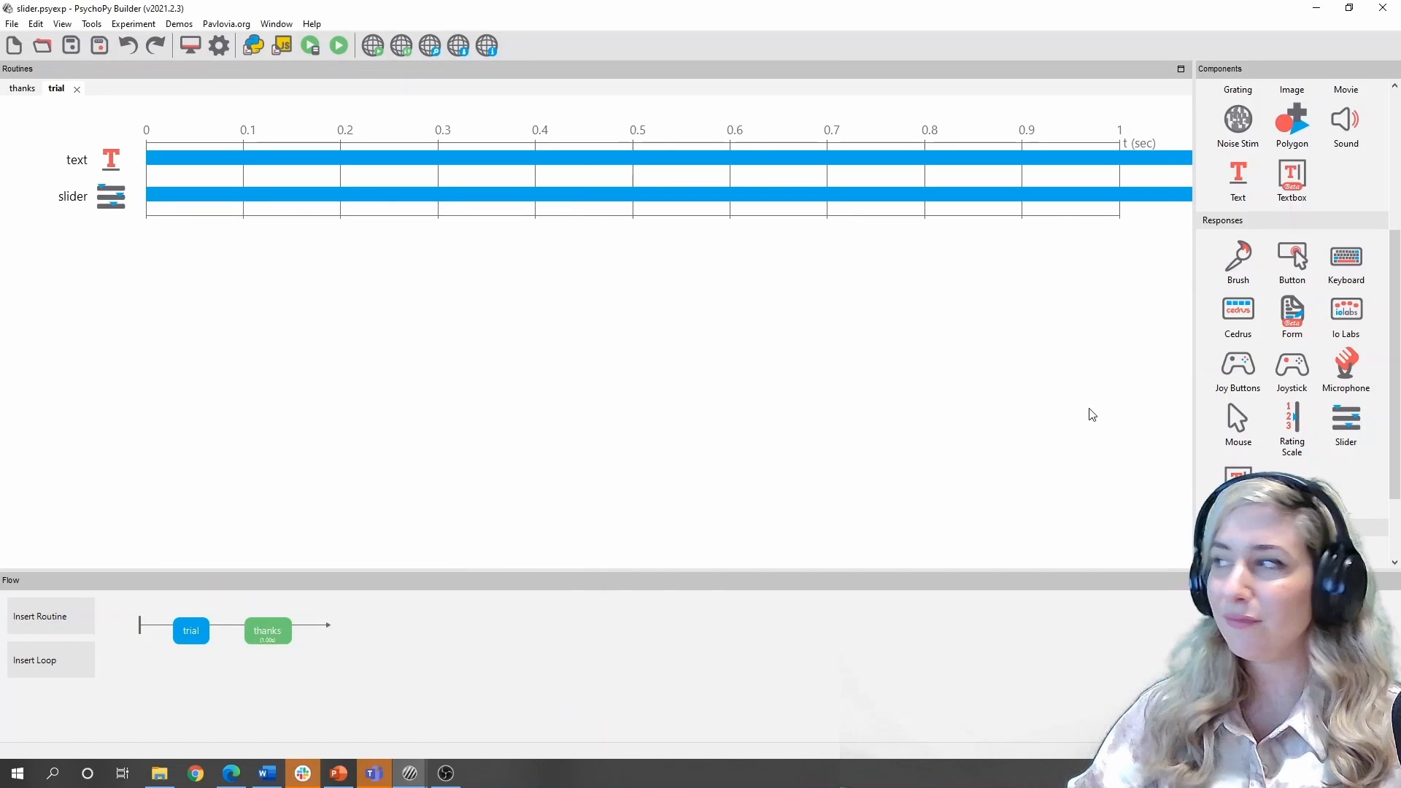
Step: Add an Image component to the trial routine with continue.png as its image file
scroll(1341, 182, "up", 4)
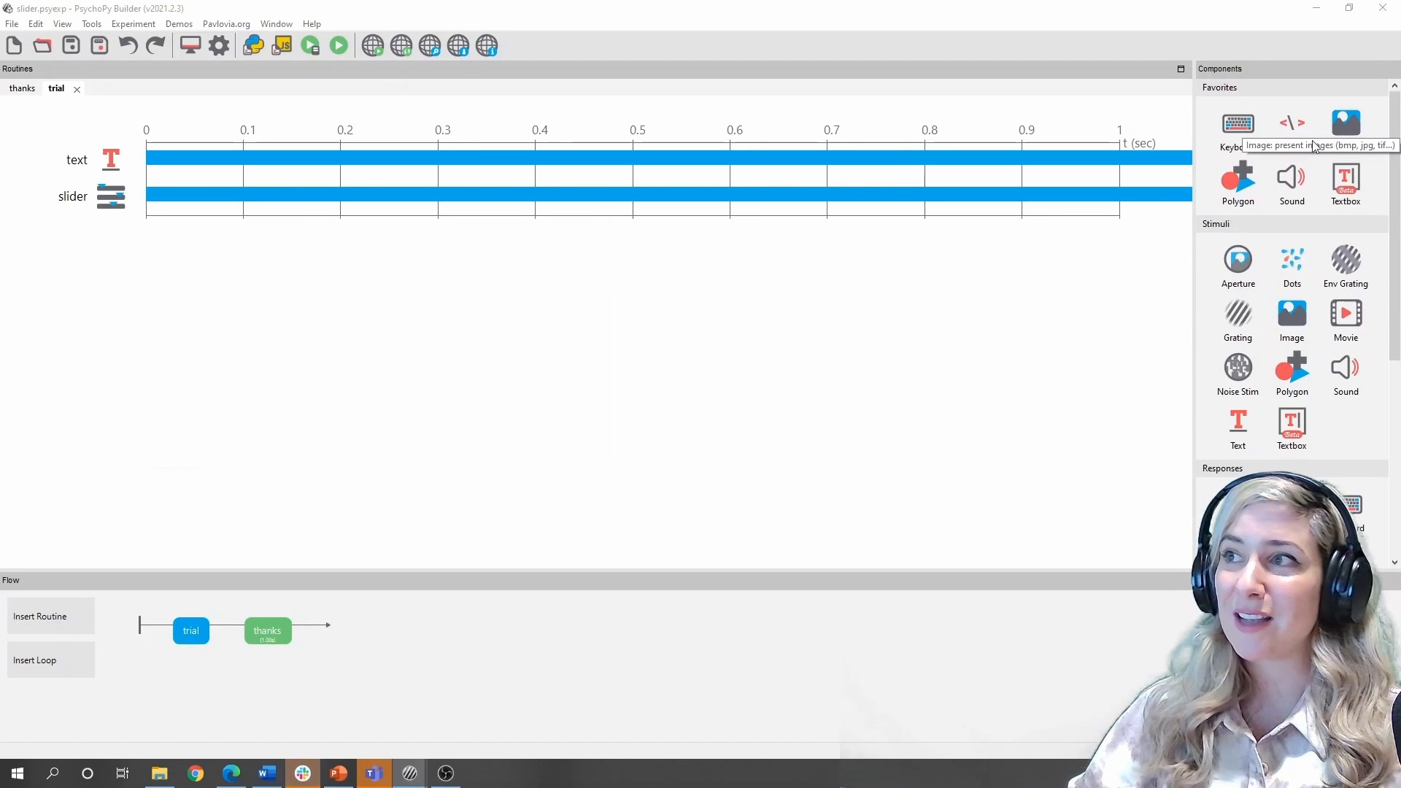
left_click(1343, 125)
left_click(489, 399)
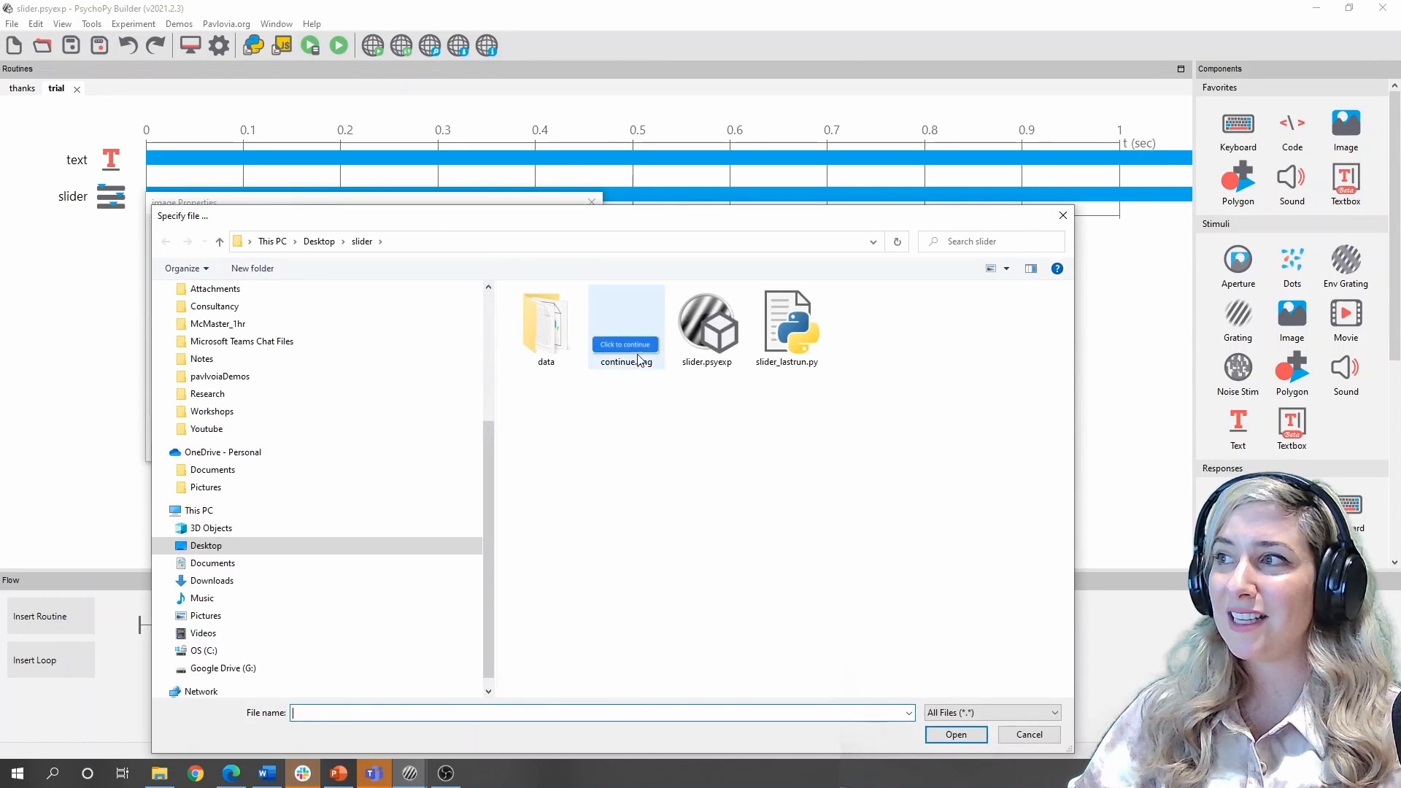
double_click(627, 332)
Step: Set the size of the continue image to (0.3, 0.07)
left_click(204, 227)
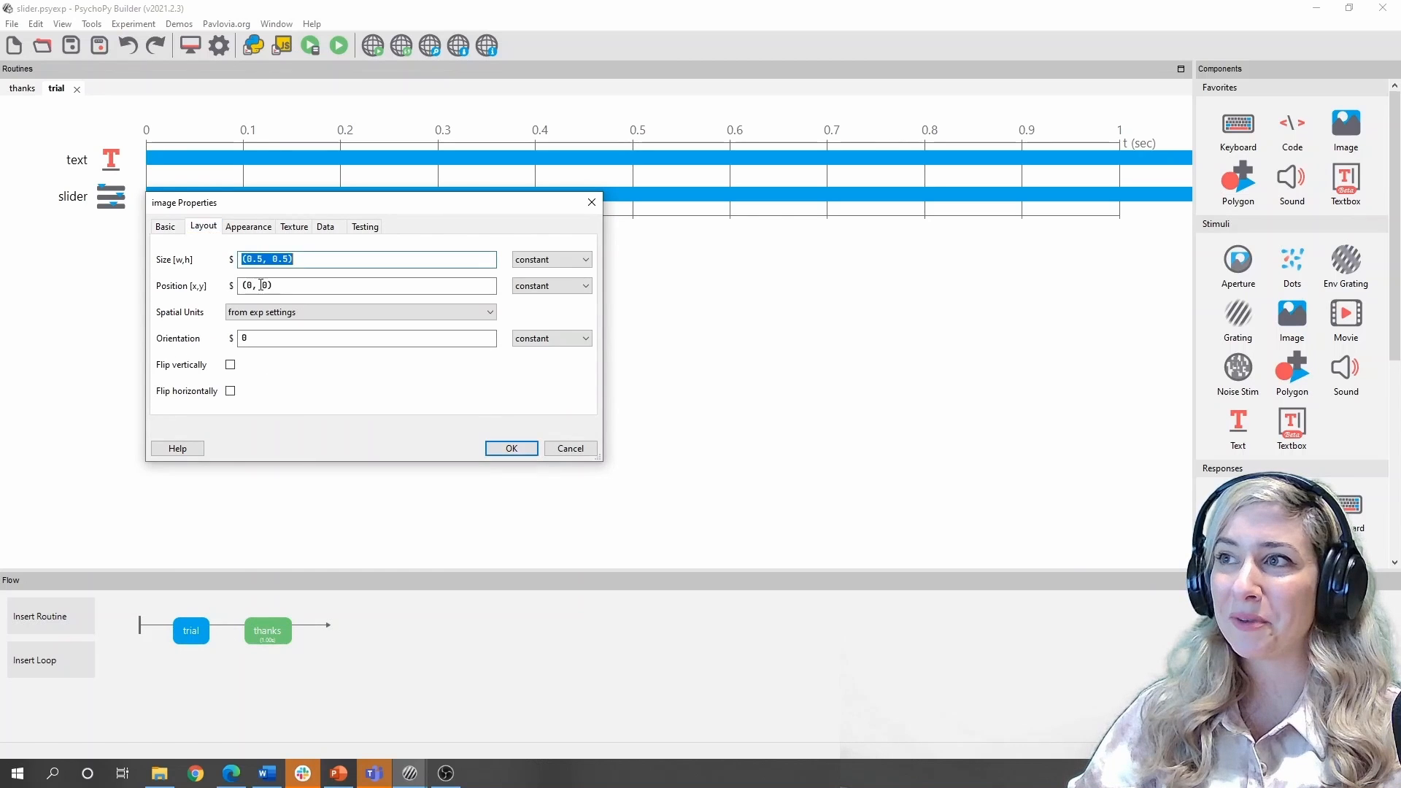
left_click(259, 258)
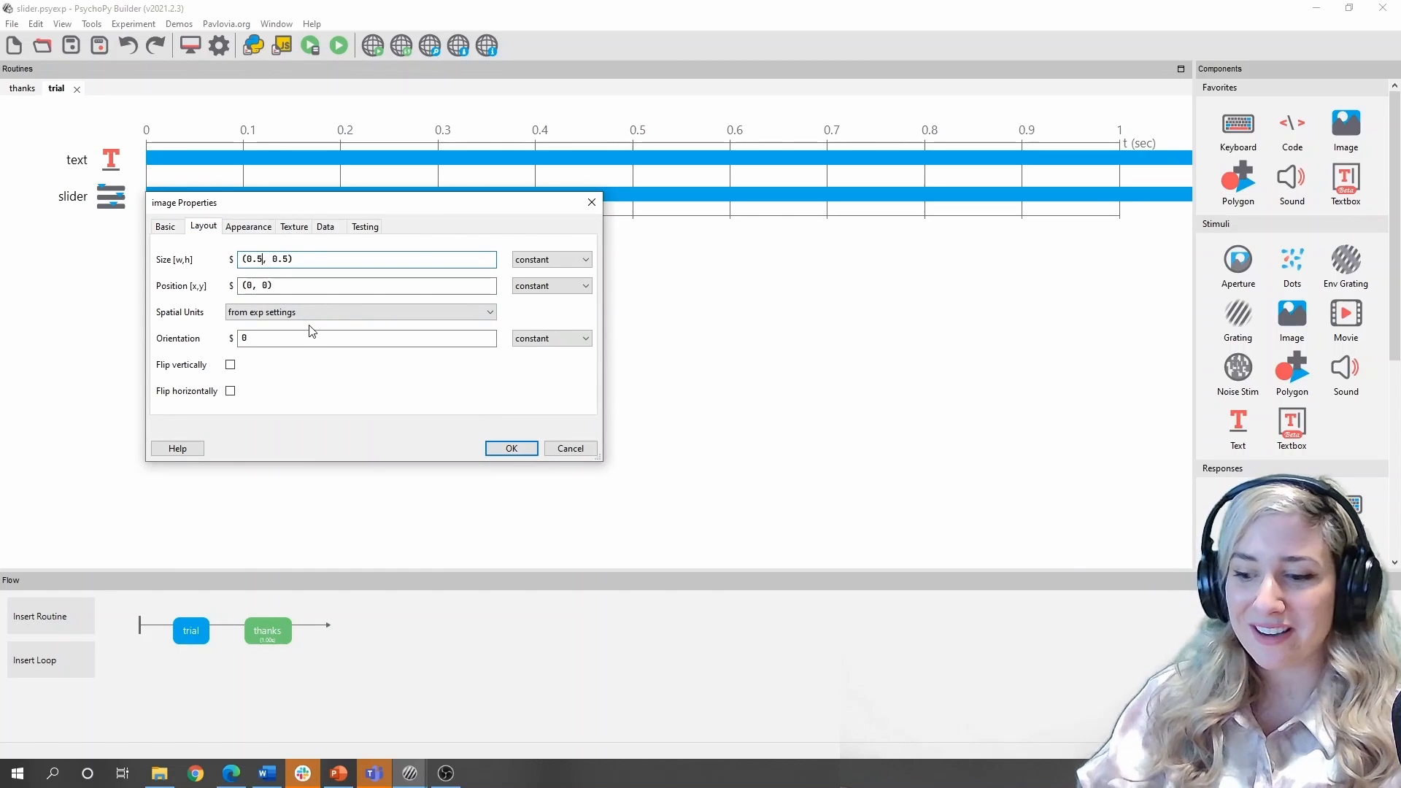
key("BackSpace")
type("3")
key("Right")
key("Right")
key("Right")
key("Right")
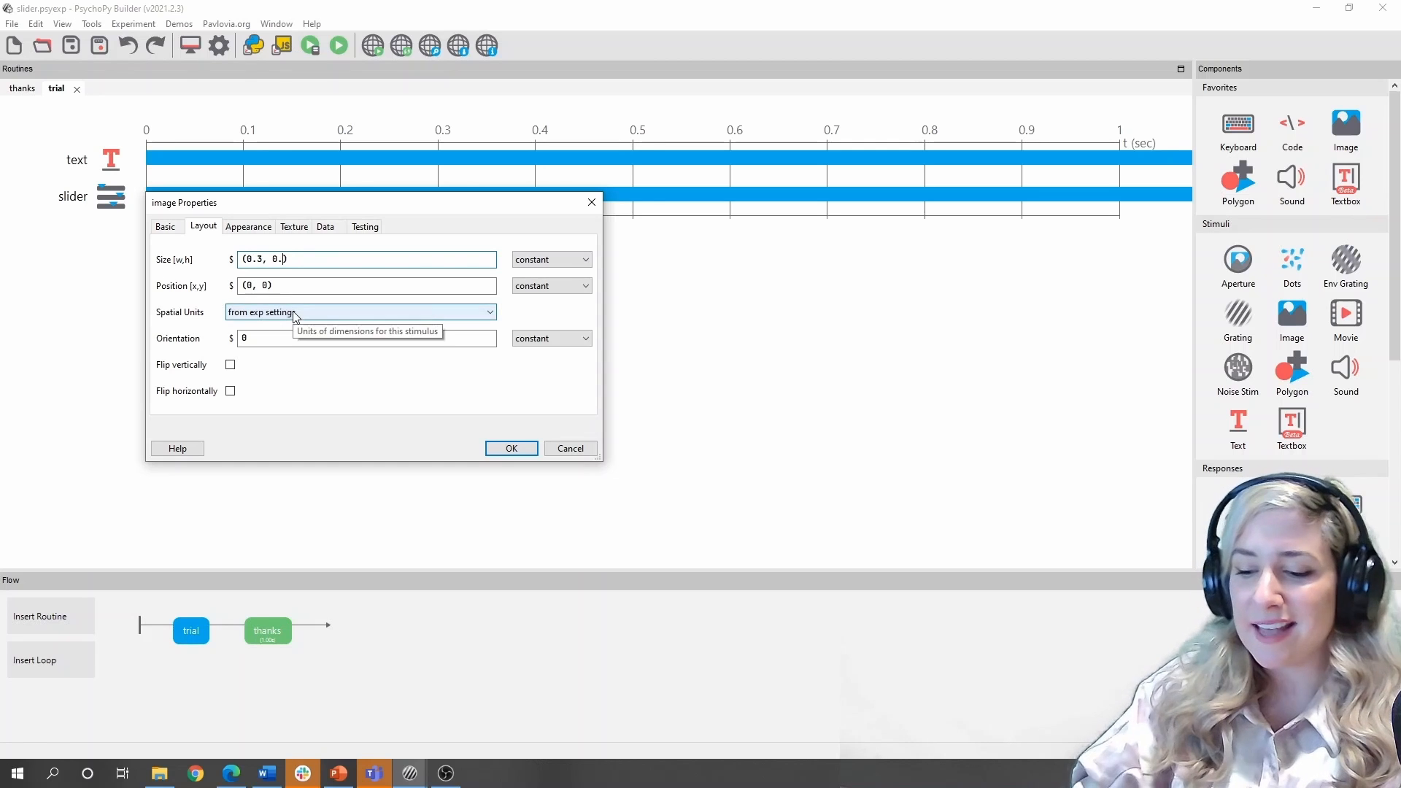
key("BackSpace")
type("07")
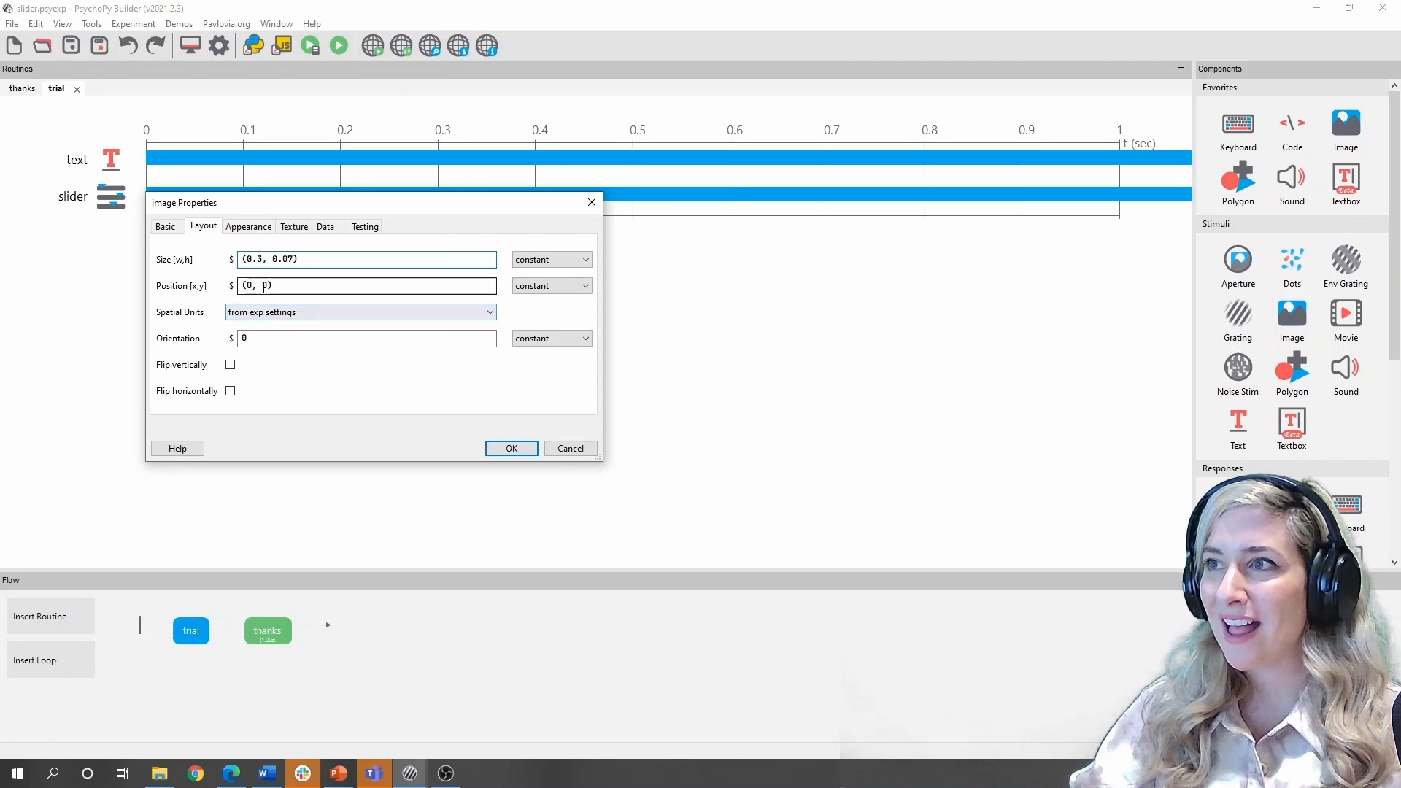
Step: Set the position of the continue image to (.45, -.45)
double_click(266, 286)
key("BackSpace")
type("-")
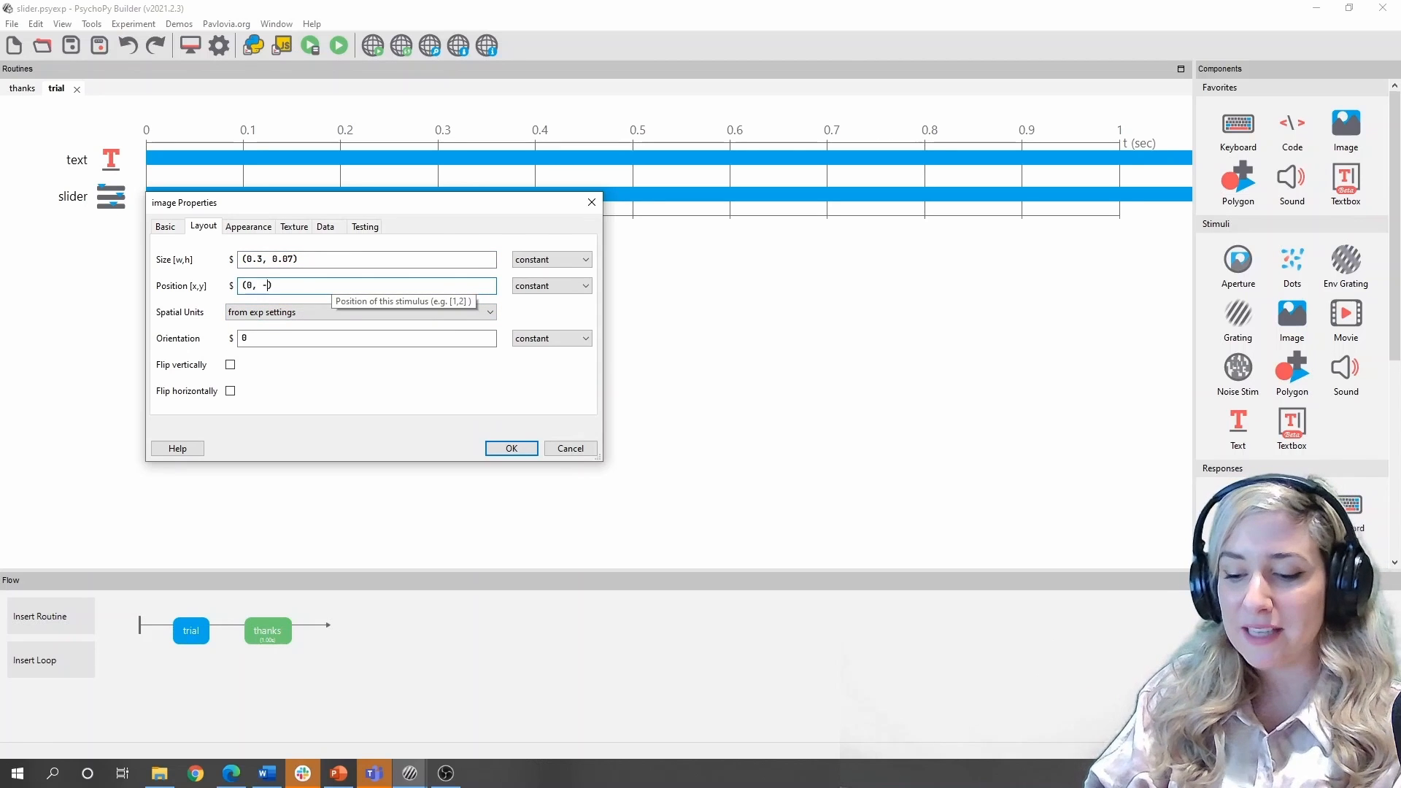
type(".45")
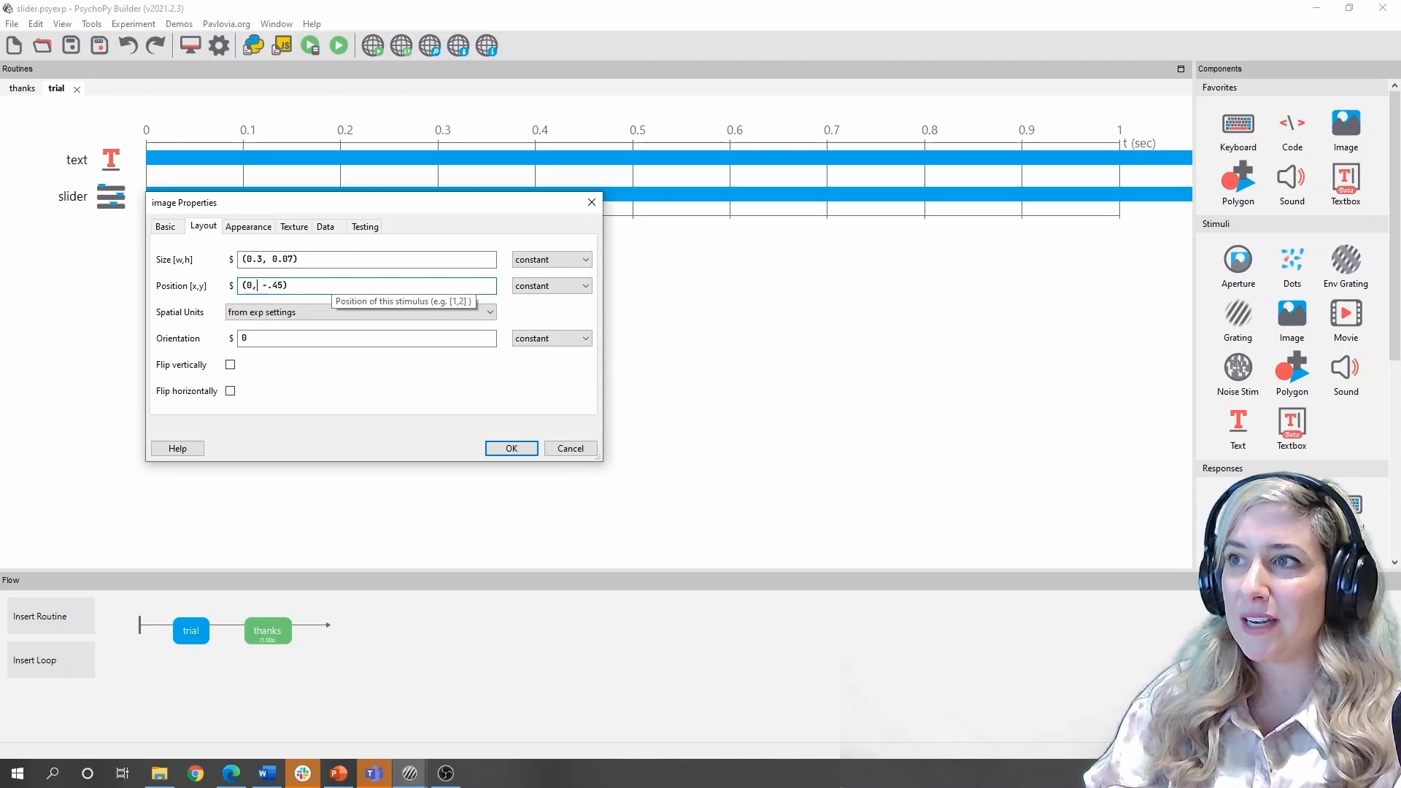
key("BackSpace")
type(".45")
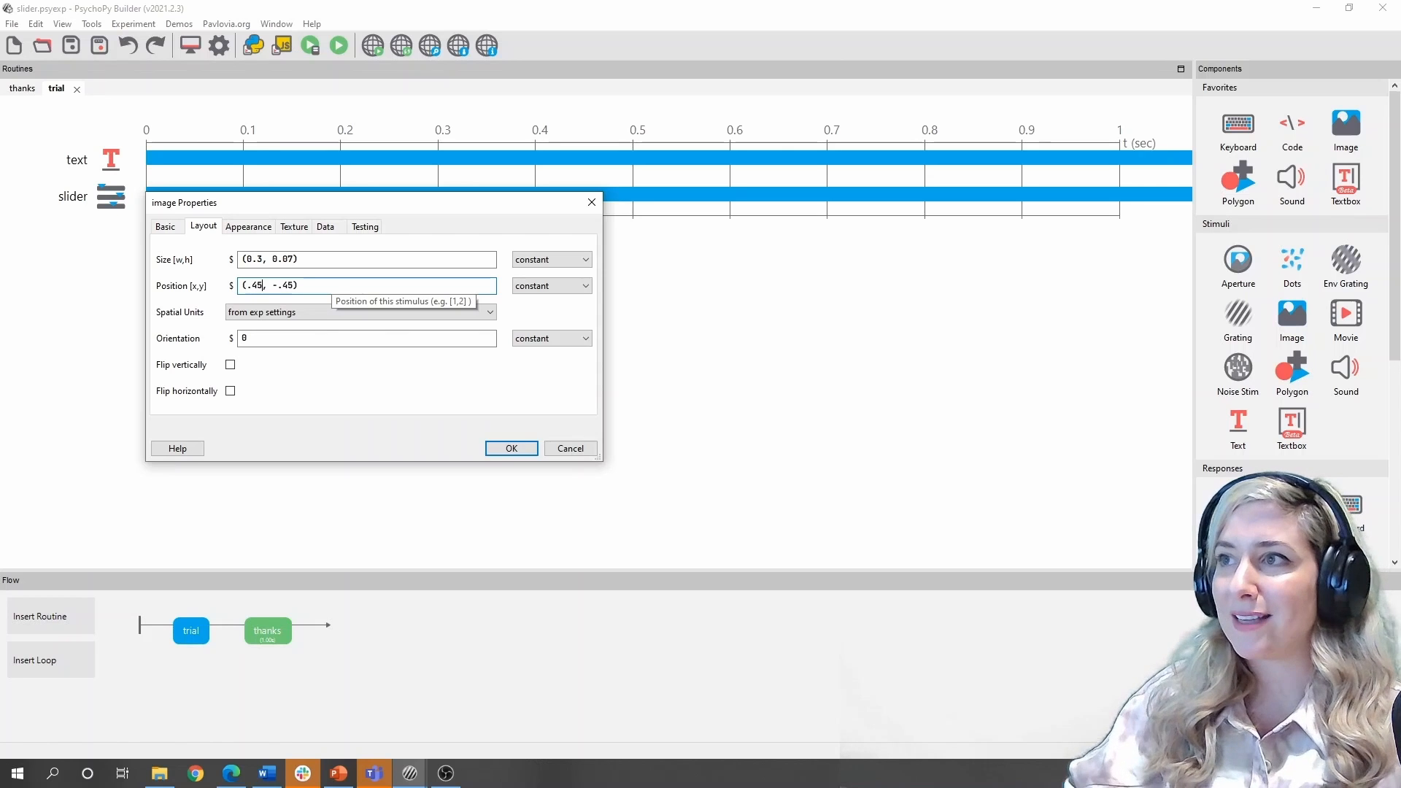
Step: Clear the stop duration of the continue image so that it has no time limit
left_click(164, 226)
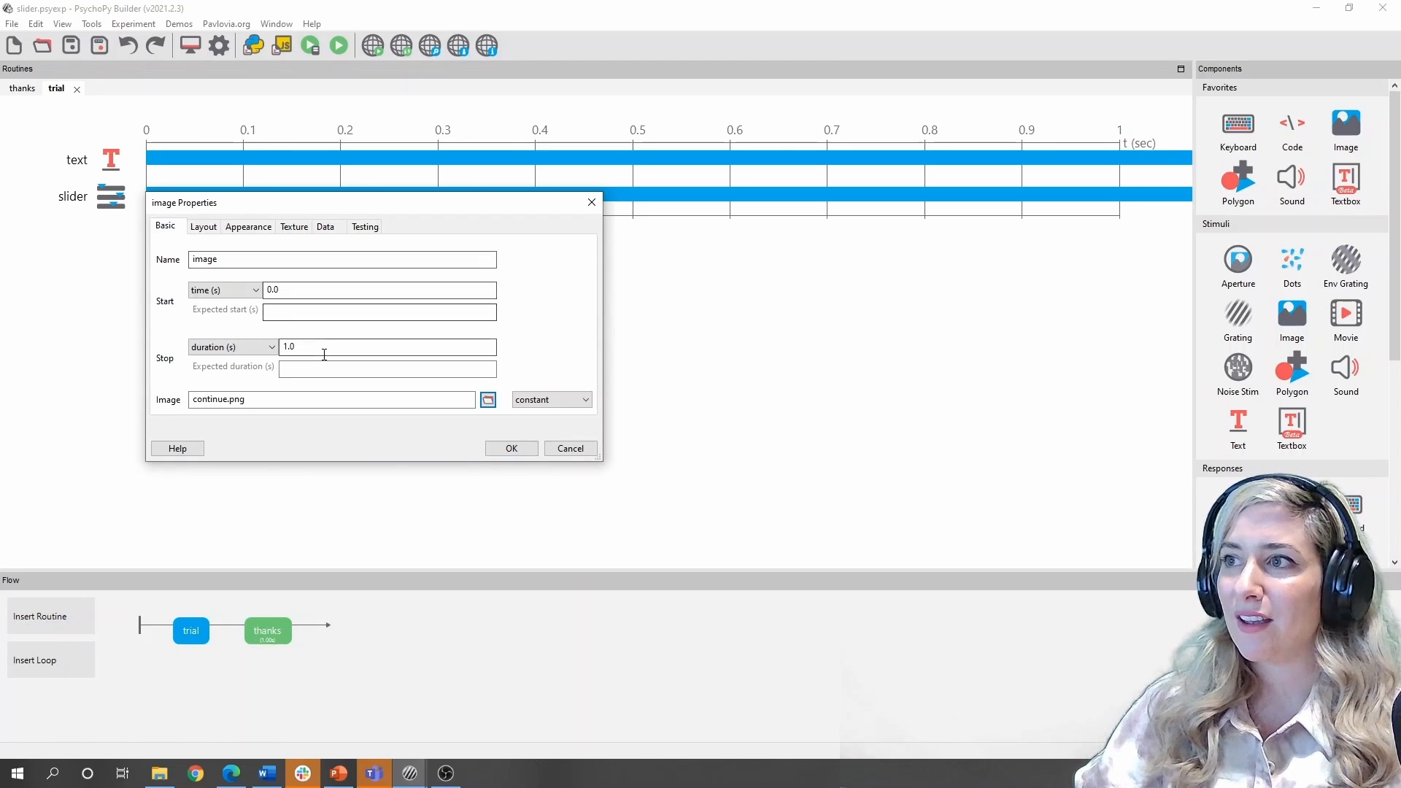
double_click(289, 347)
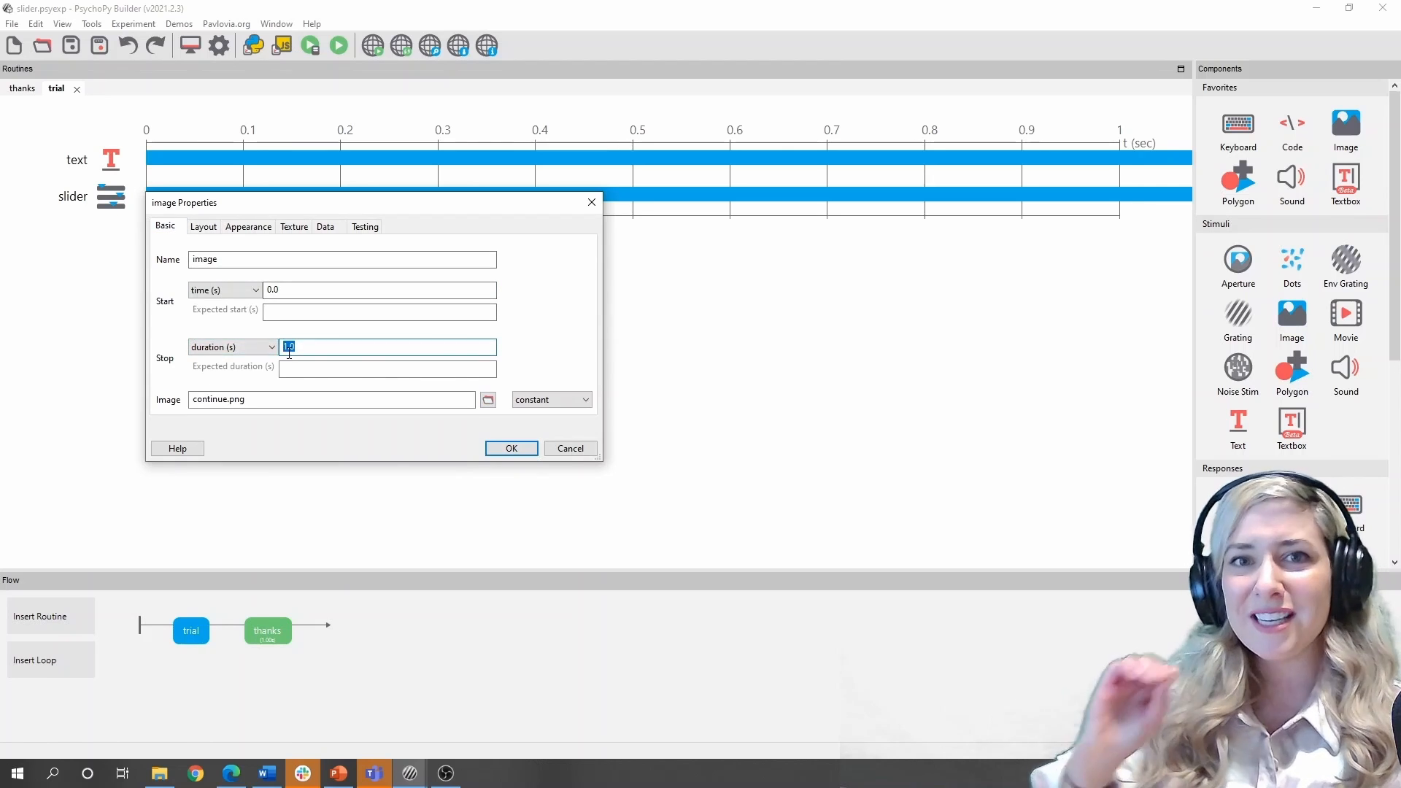
key("BackSpace")
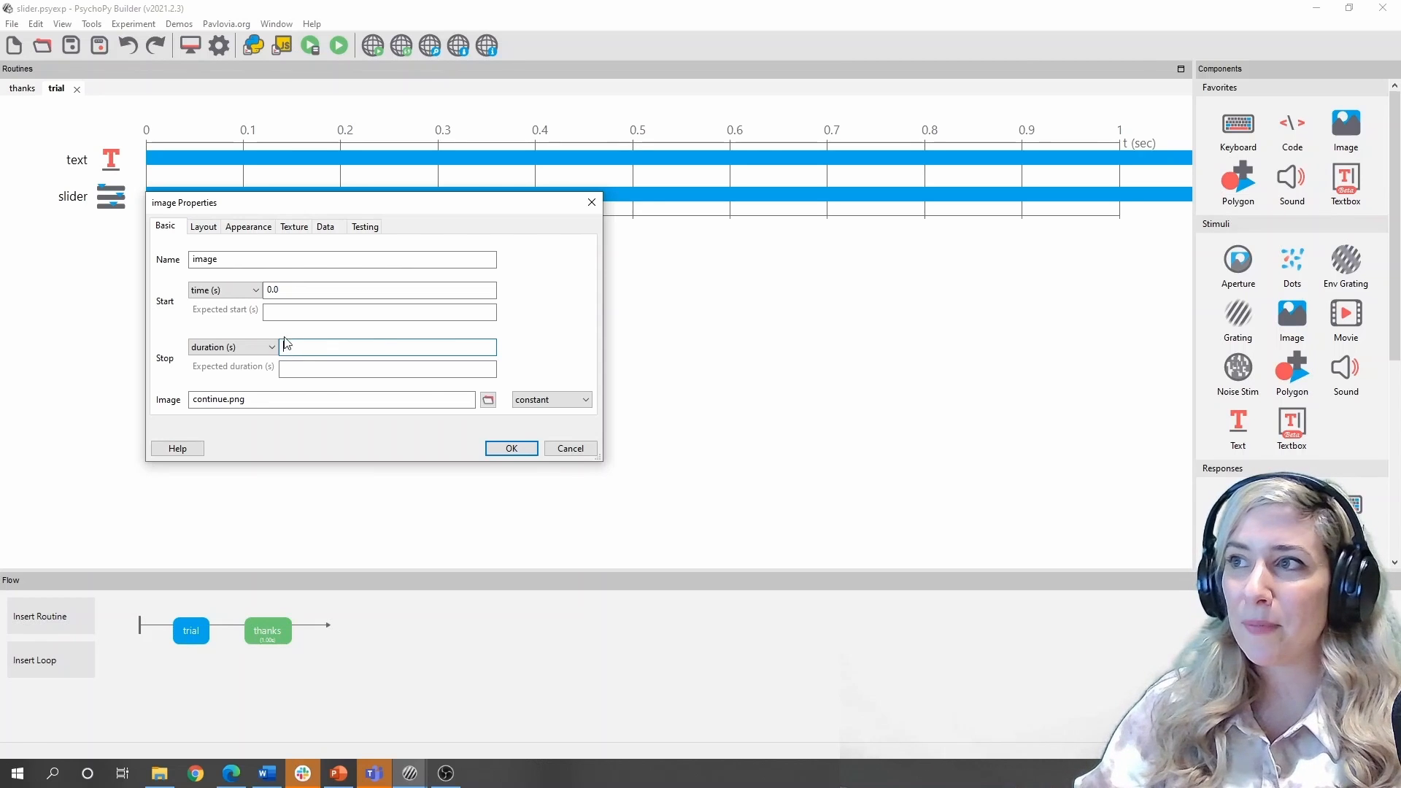
Step: Make the continue image start on the condition slider.rating and confirm the image's properties
left_click(285, 292)
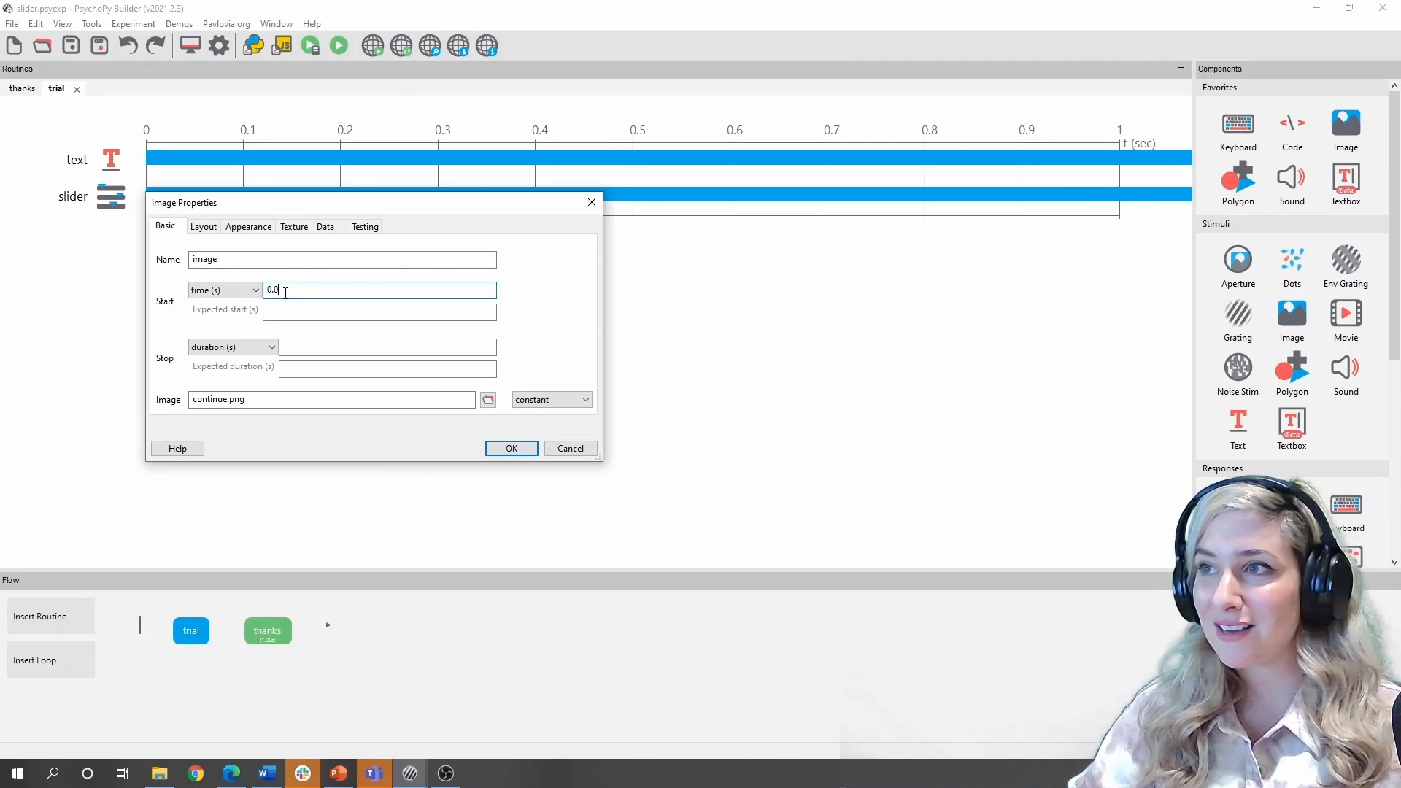
double_click(283, 291)
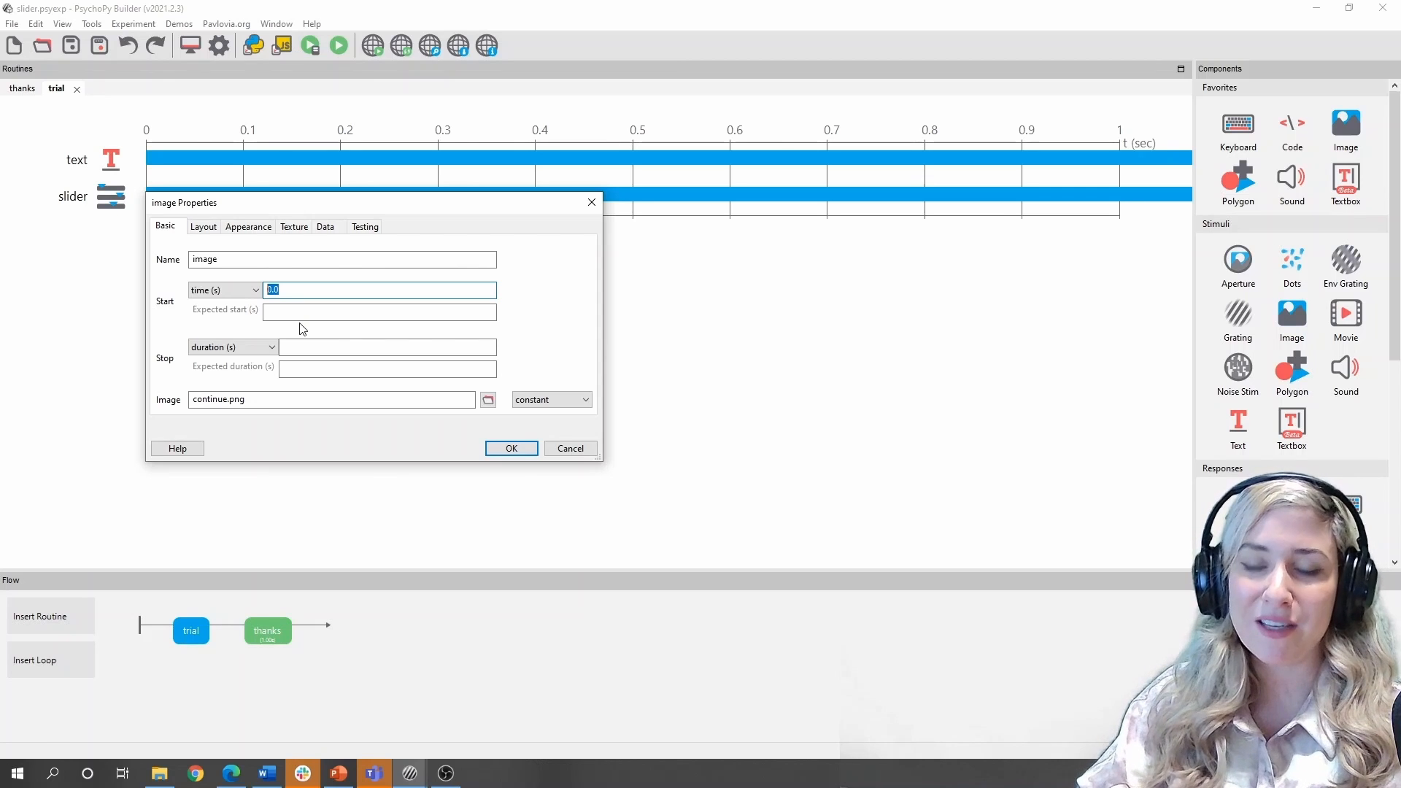
key("BackSpace")
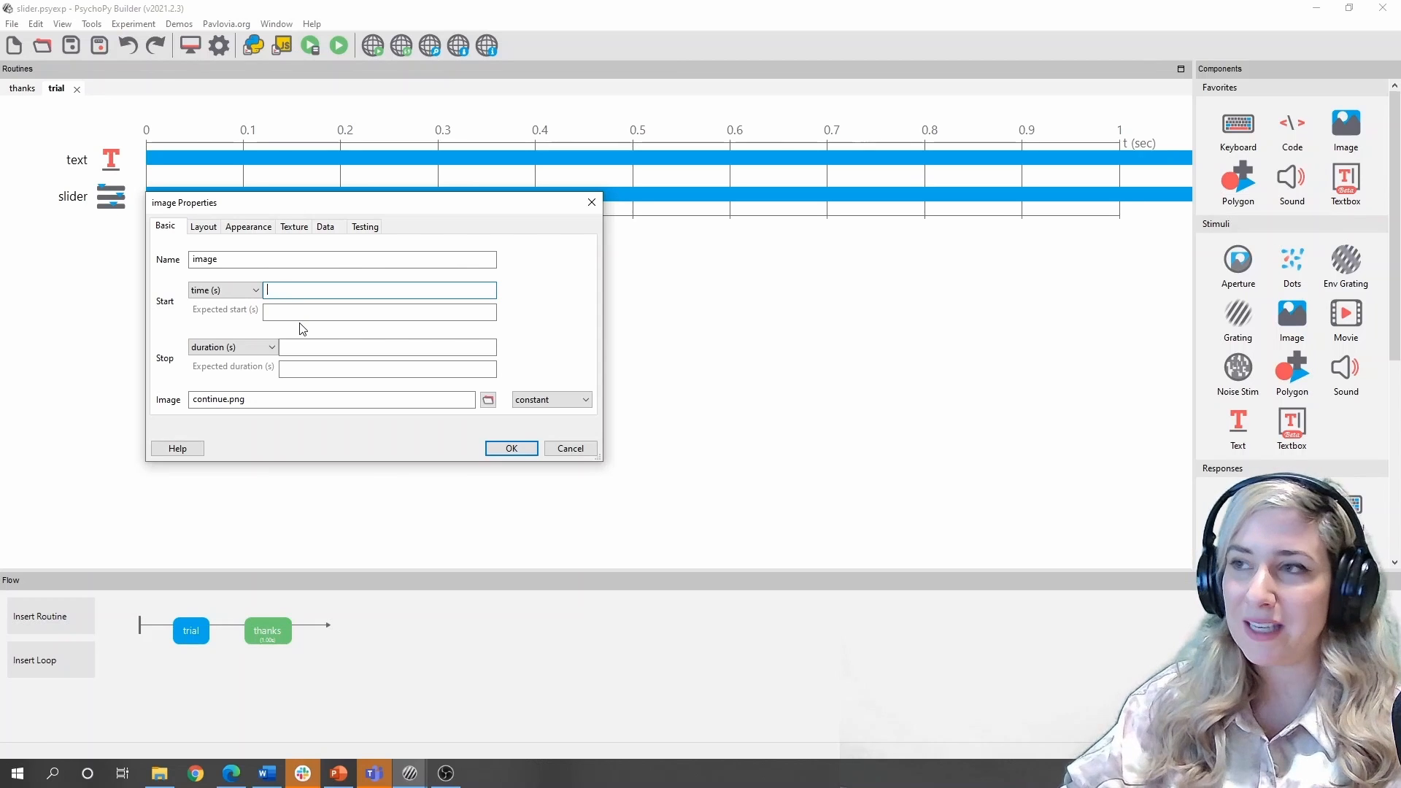
left_click(226, 292)
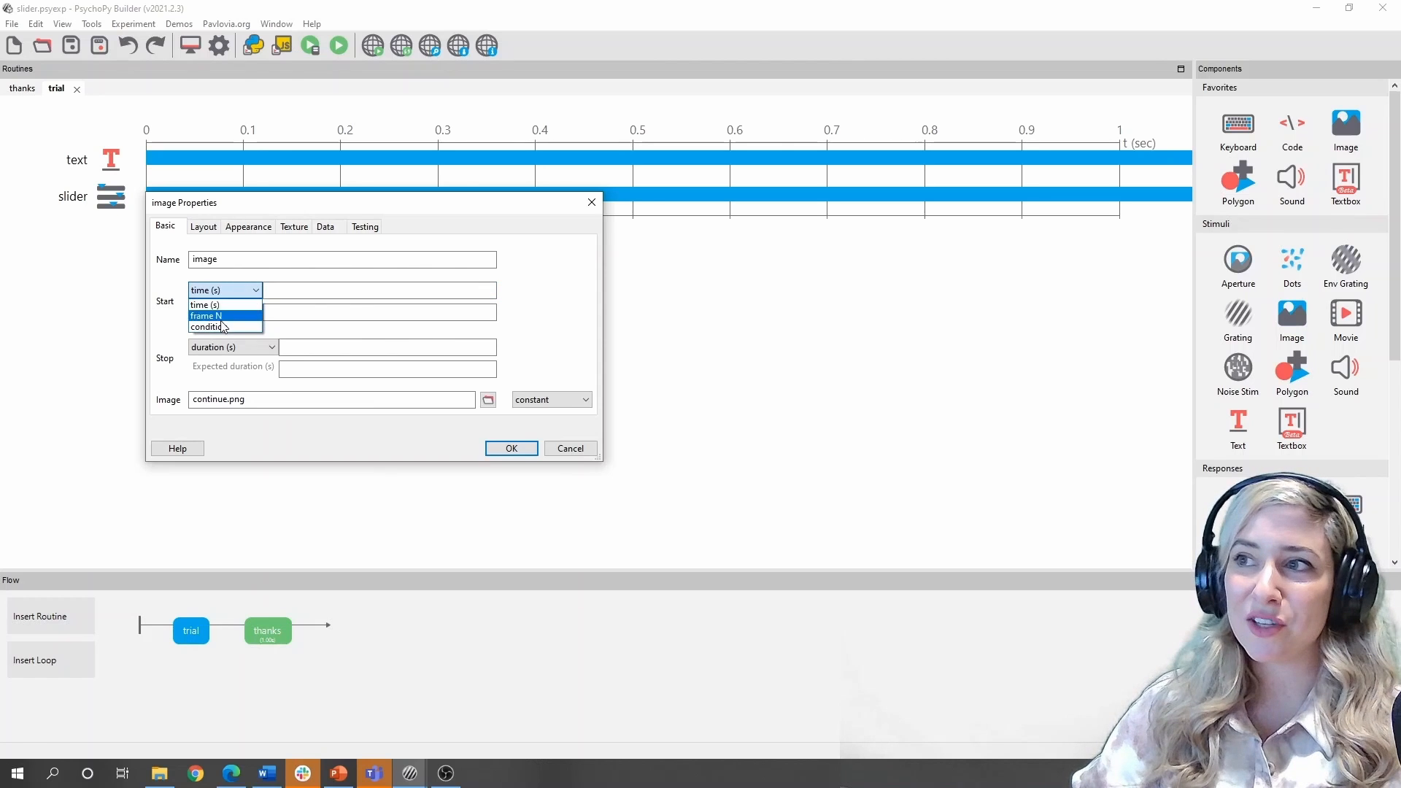
left_click(218, 326)
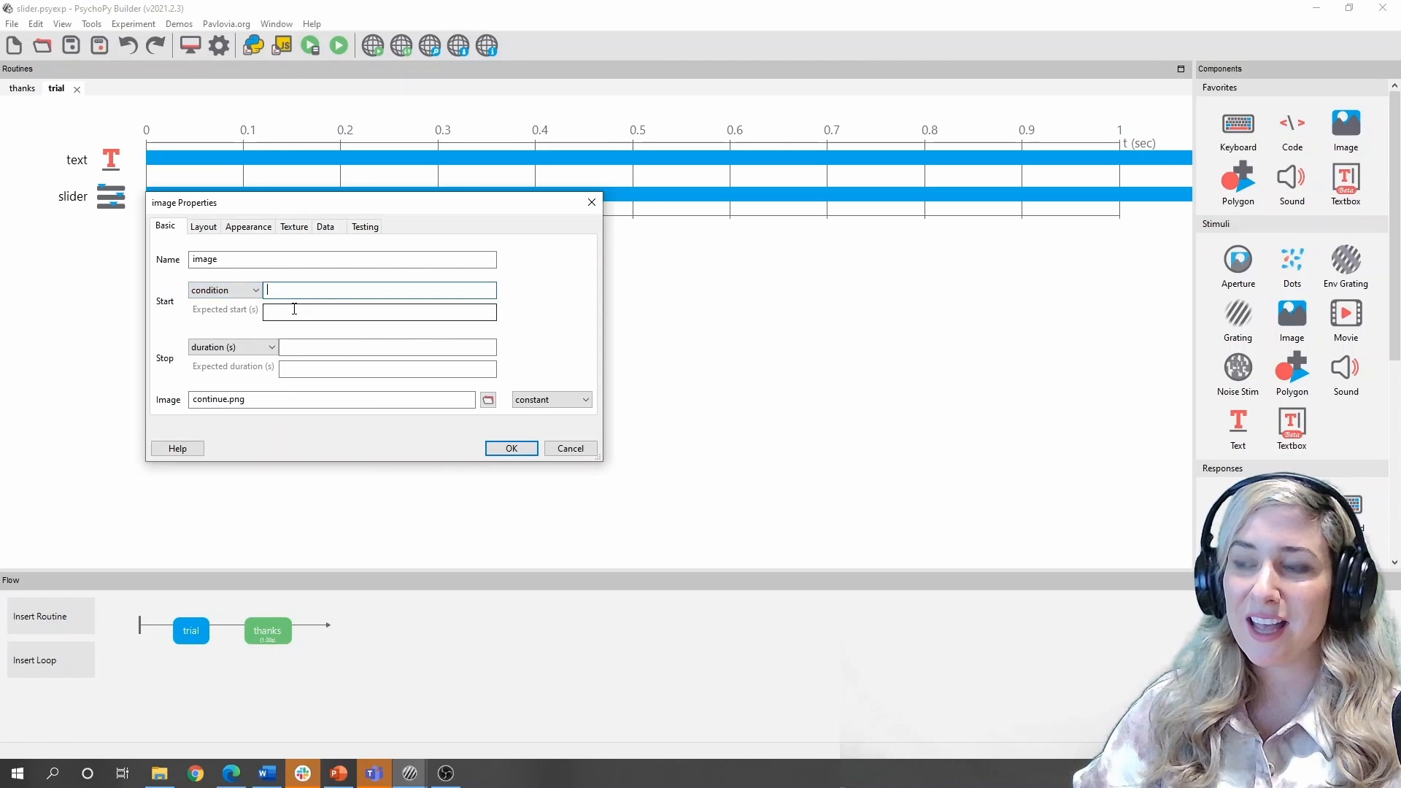
type("slider.rating")
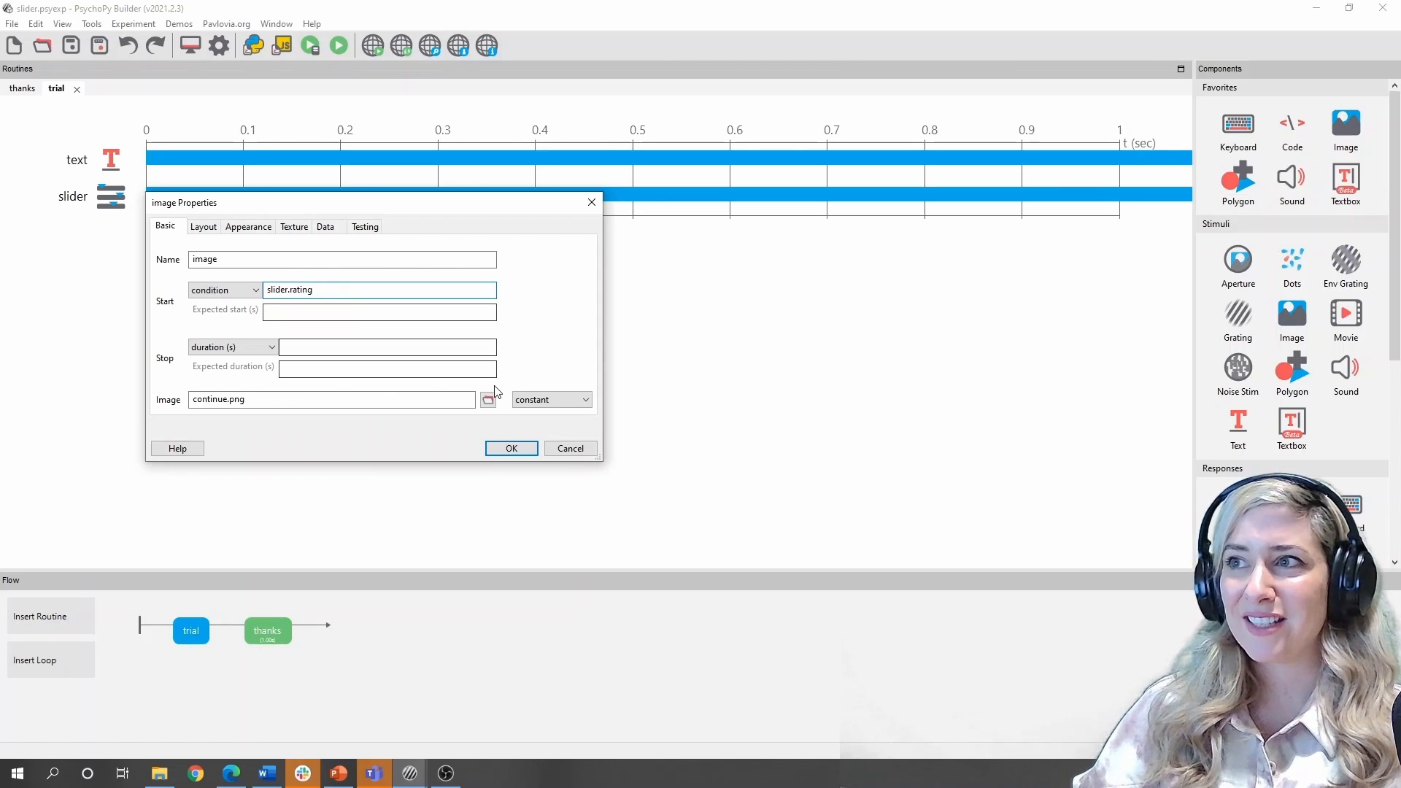
left_click(511, 449)
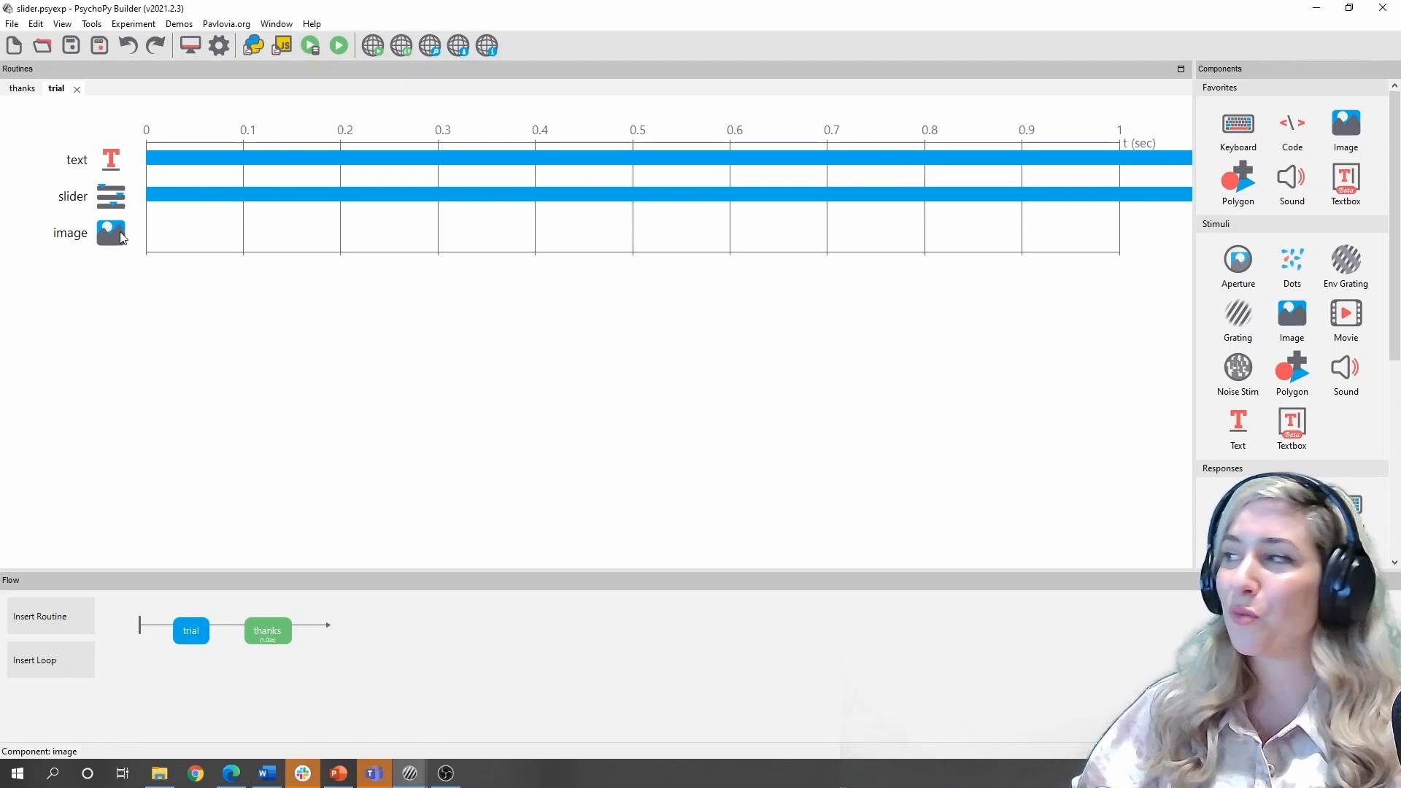
Step: Add a Mouse component to the trial routine that starts on the condition slider.rating
scroll(1269, 288, "down", 2)
scroll(1267, 290, "down", 2)
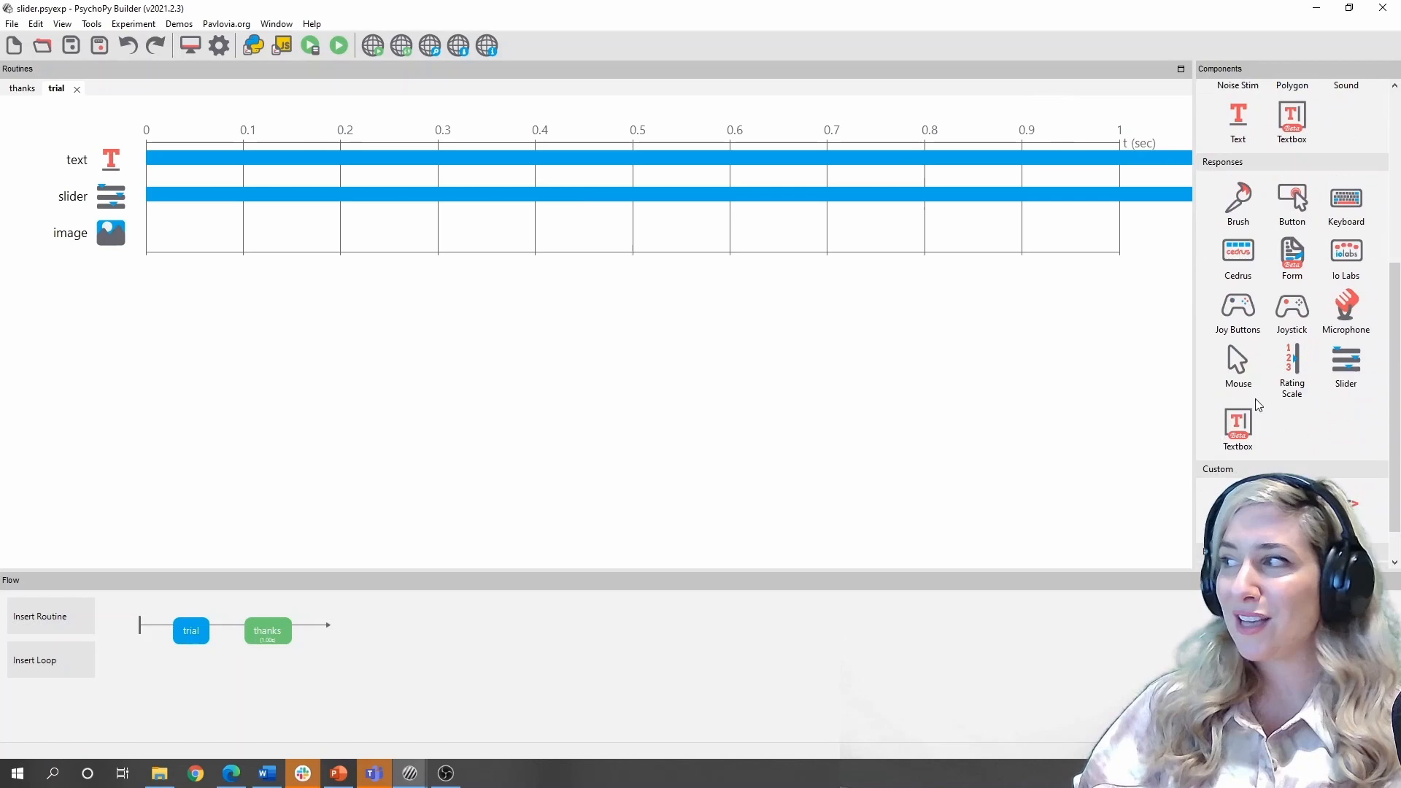
left_click(1235, 360)
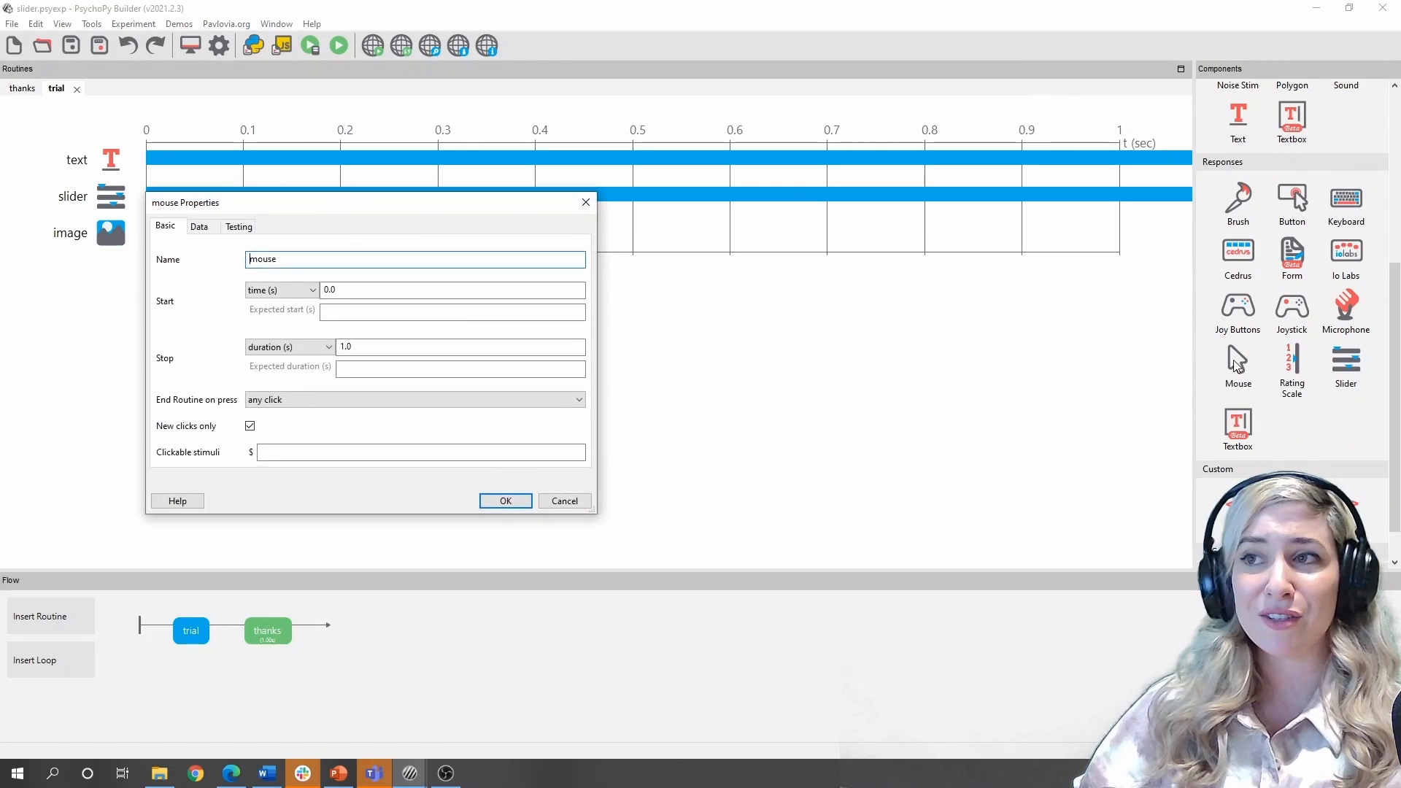
left_click(310, 290)
left_click(295, 327)
double_click(372, 290)
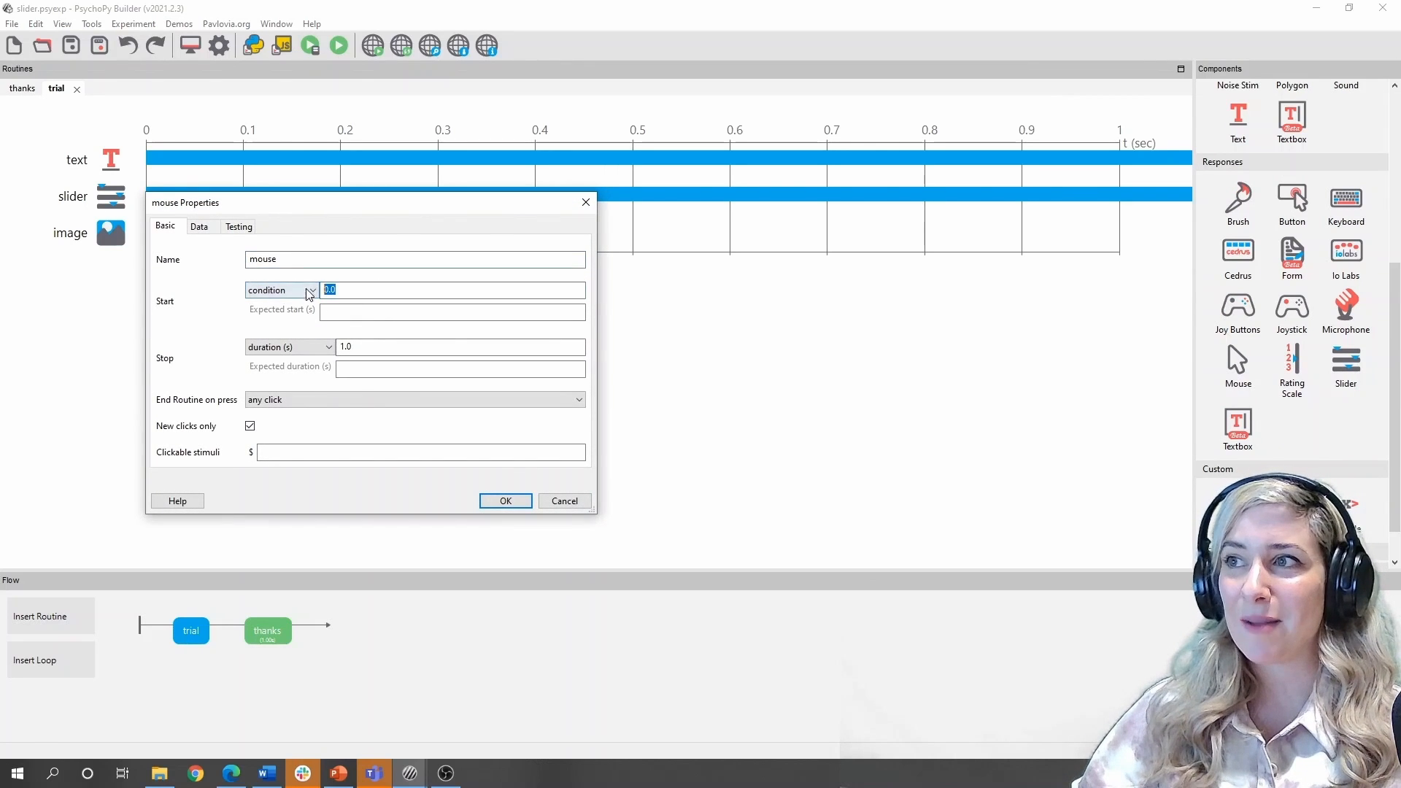
type("slider.")
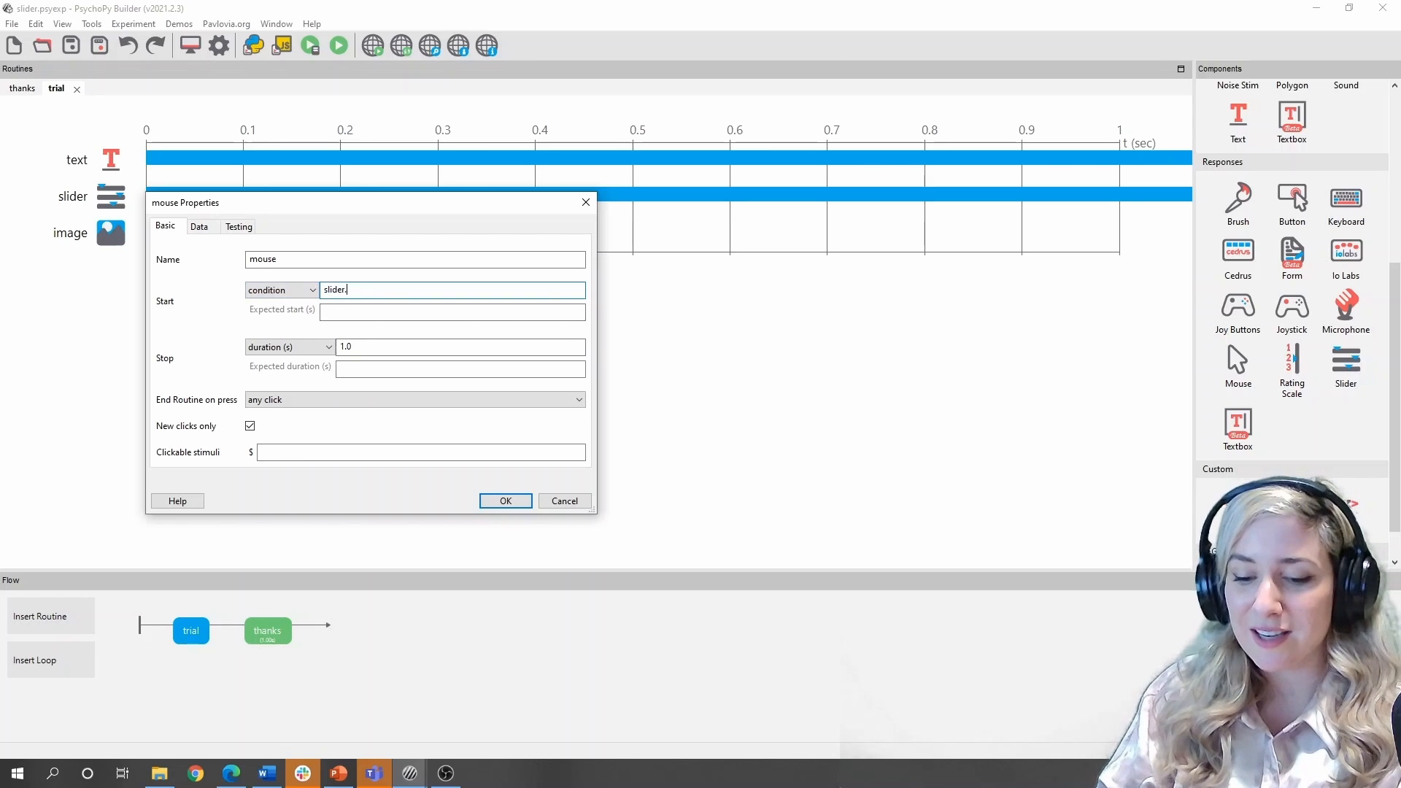
type("rating")
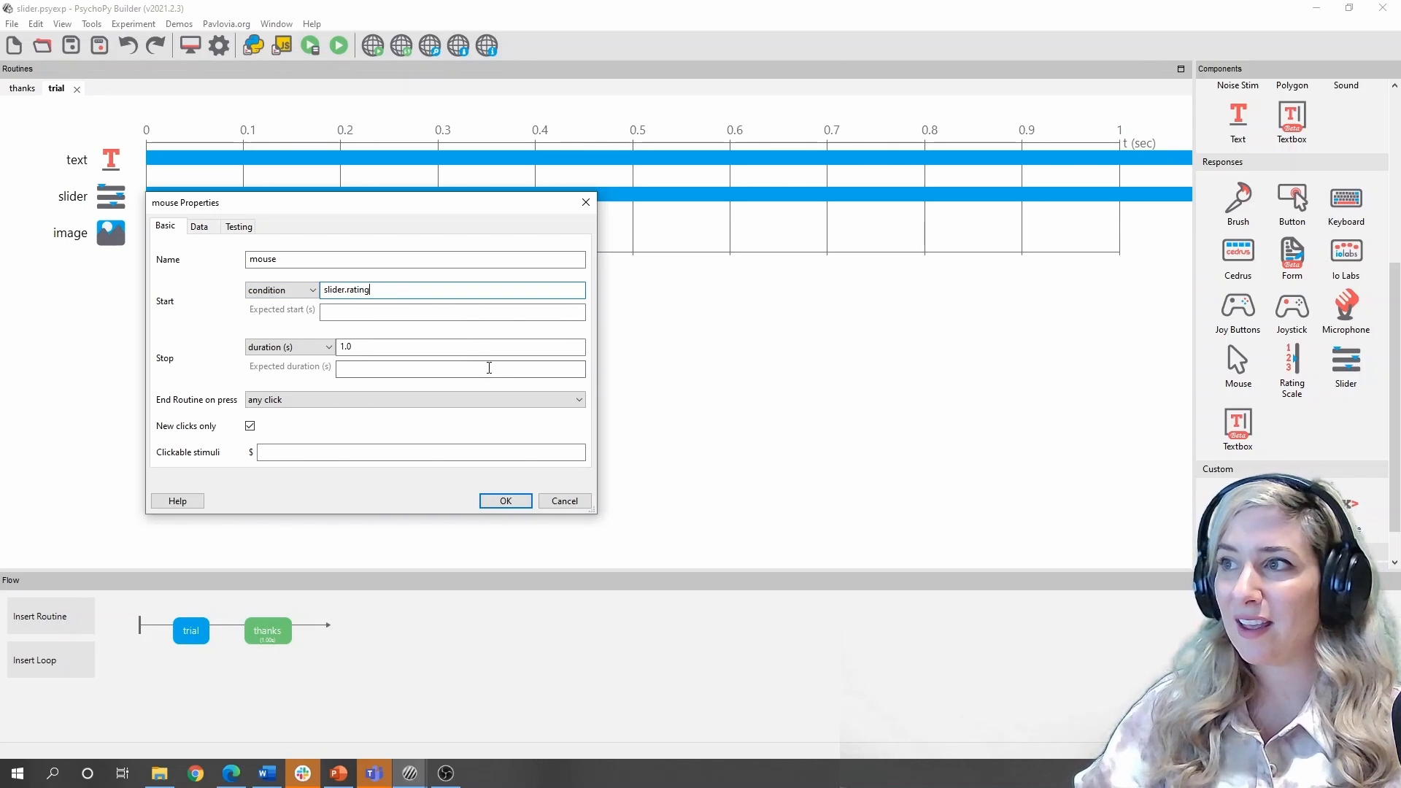
Step: Clear the mouse's stop duration and make a valid click end the routine, with image as the clickable stimulus
double_click(346, 346)
key("BackSpace")
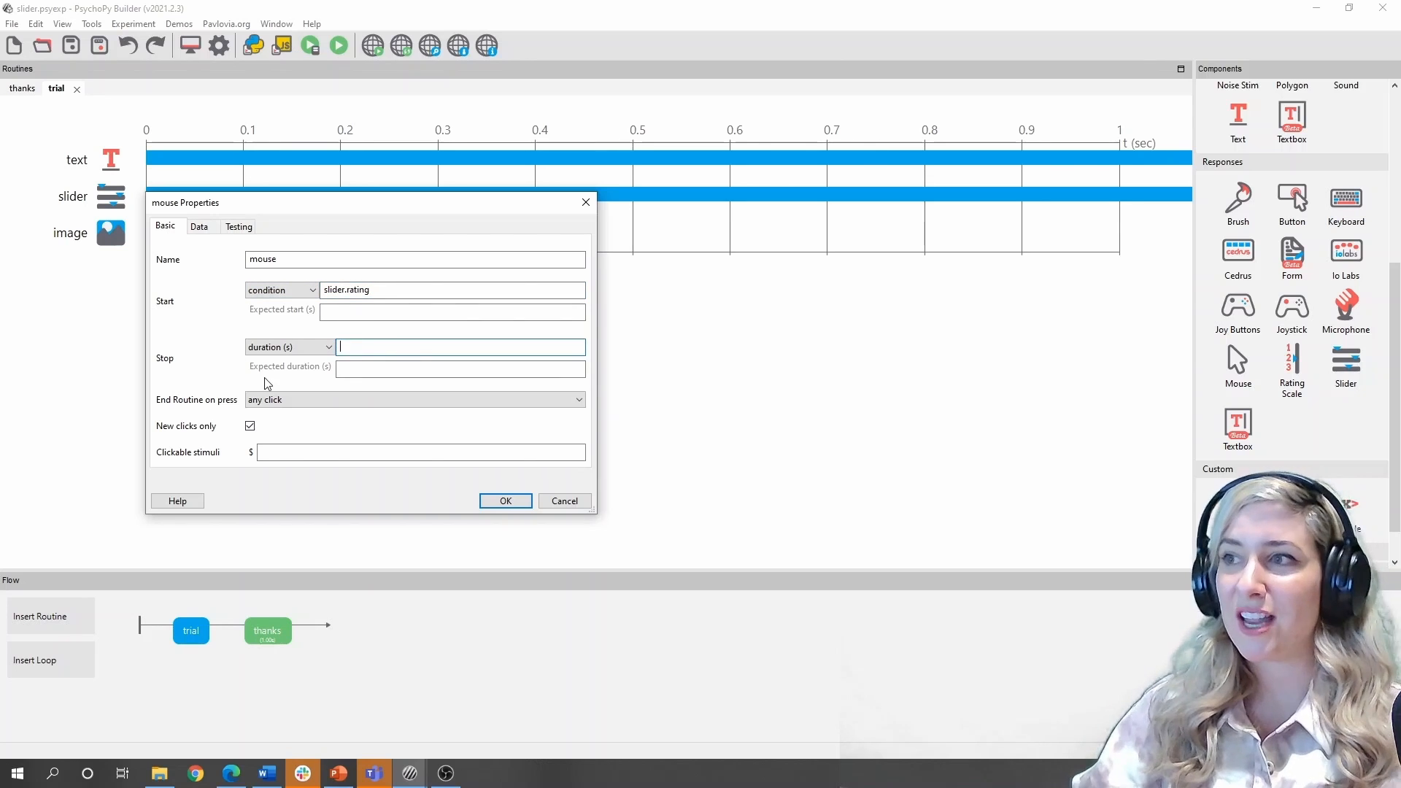
left_click(283, 400)
left_click(270, 436)
left_click(275, 450)
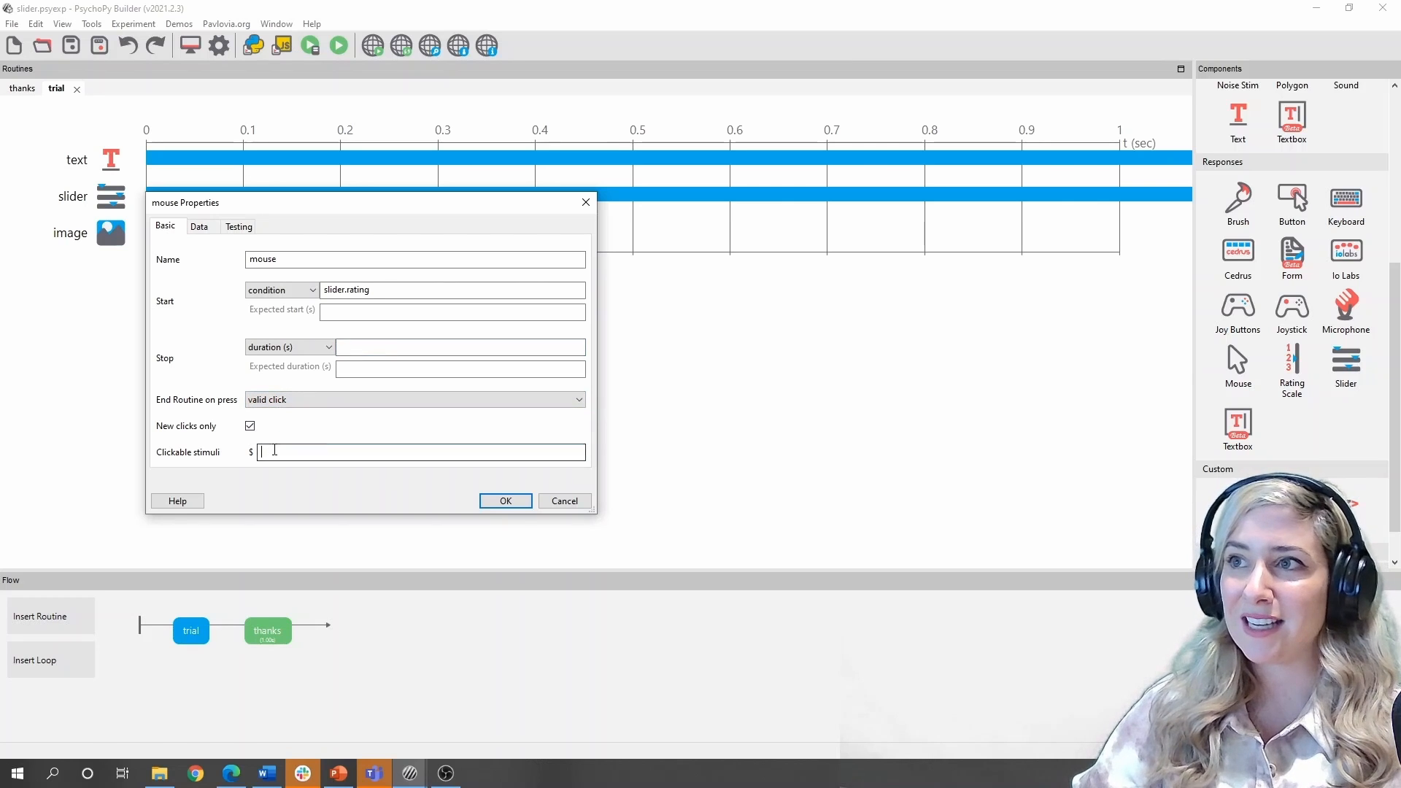
type("image")
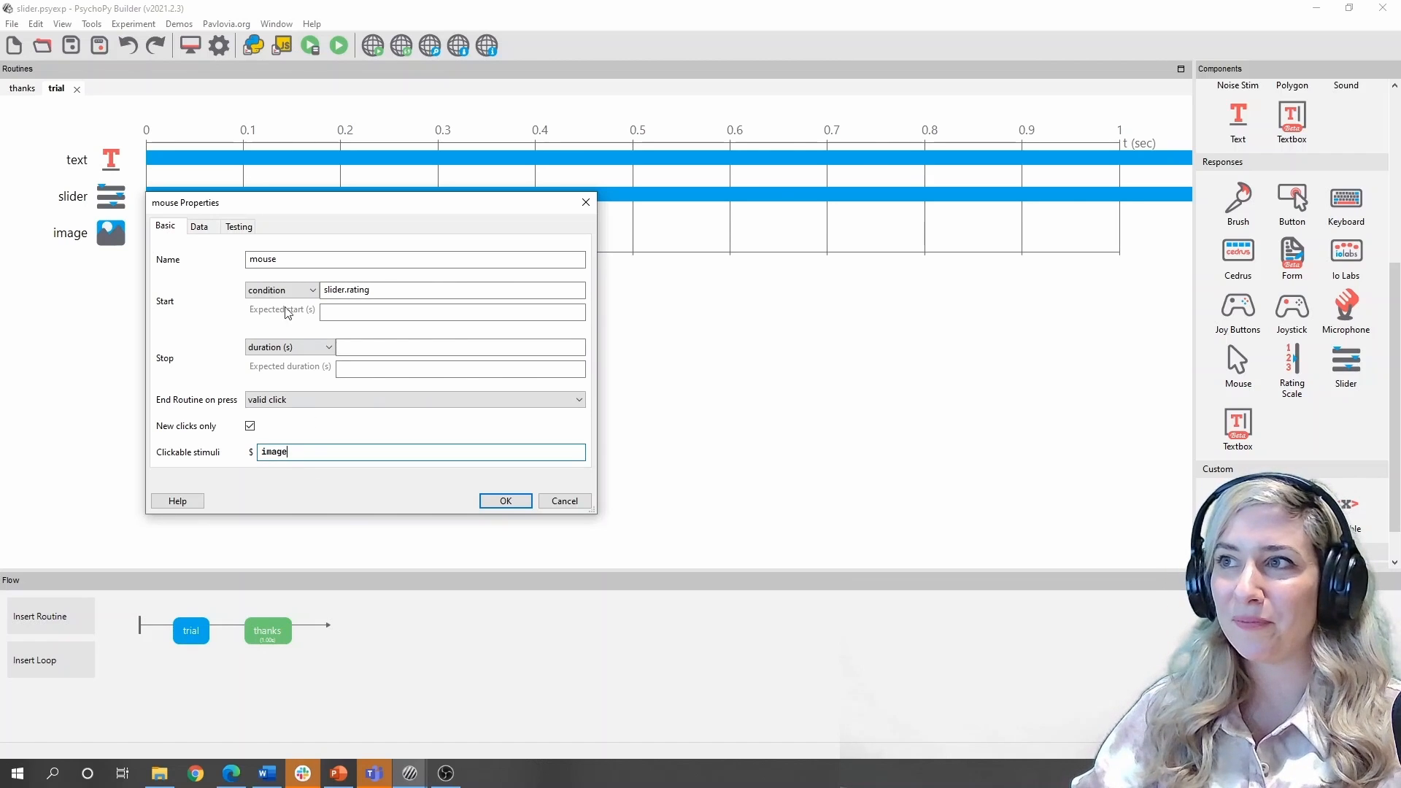
Step: Set the mouse state to be saved on click and confirm the mouse's properties
left_click(198, 226)
left_click(313, 265)
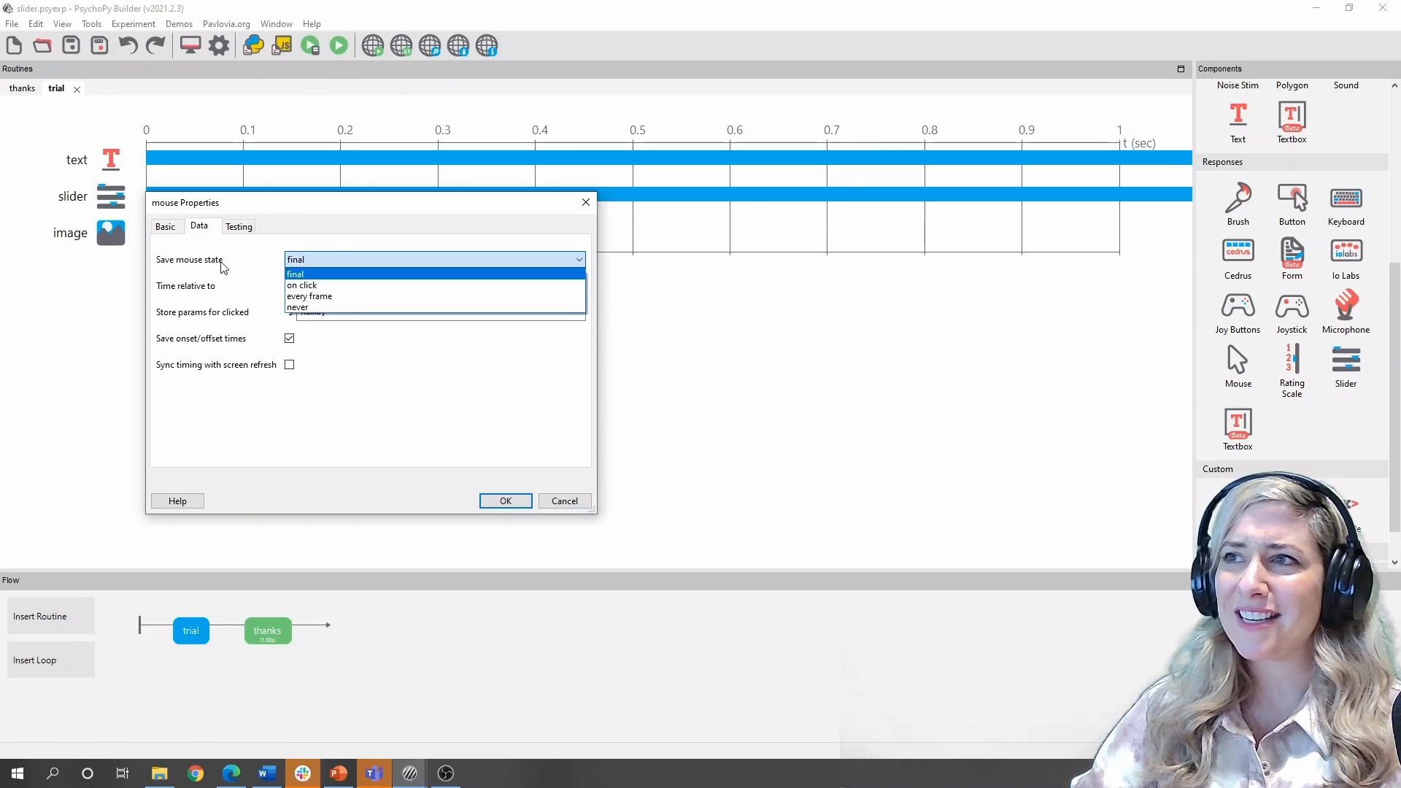
left_click(368, 282)
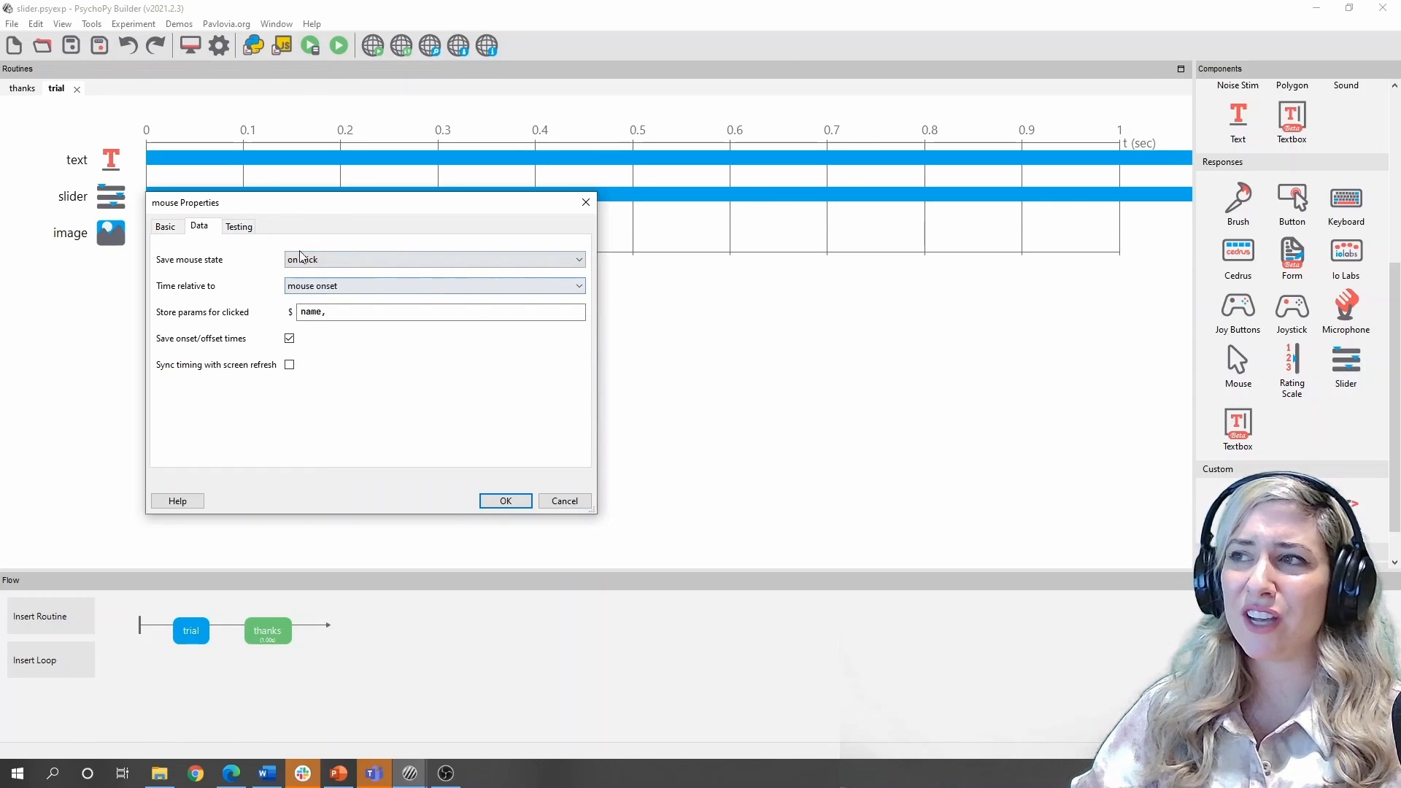
left_click(167, 227)
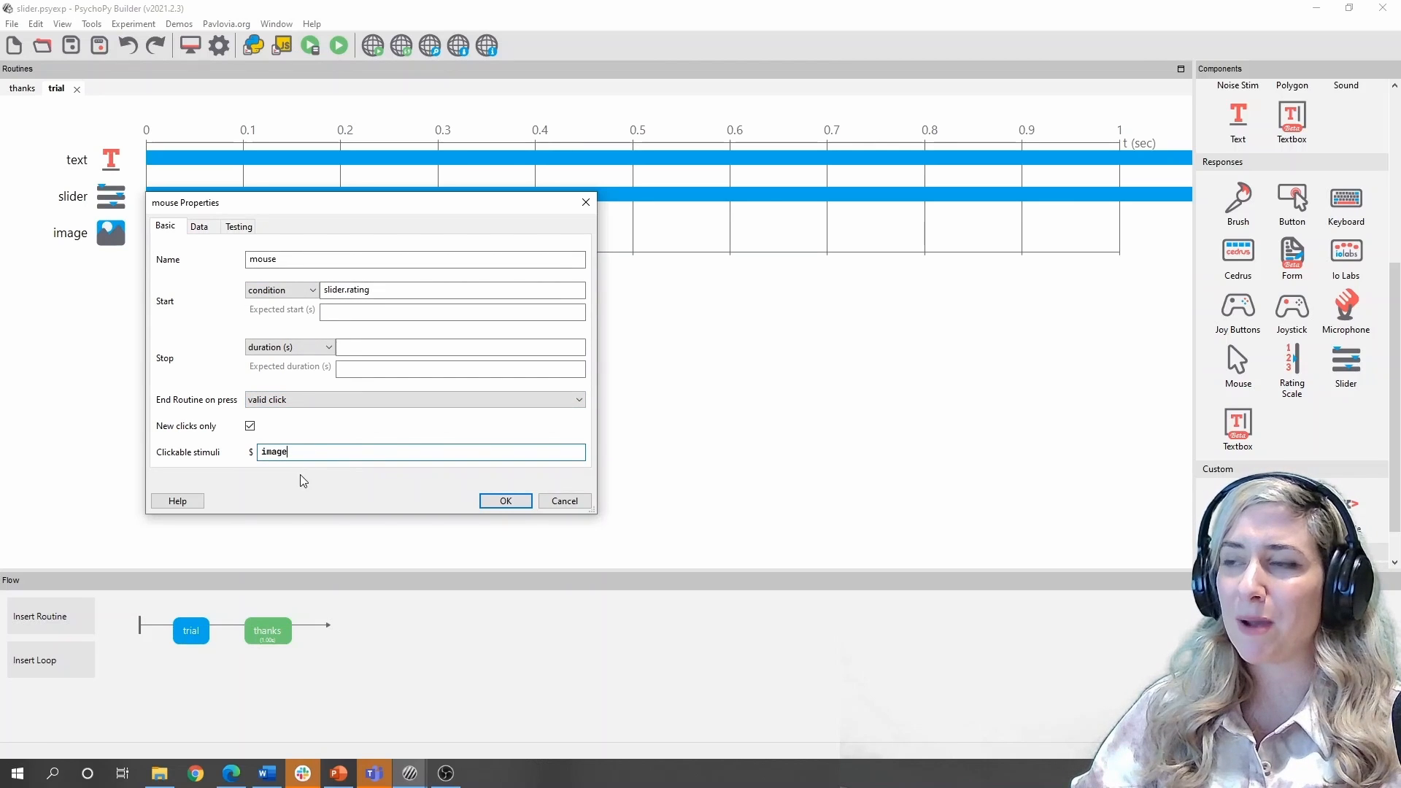
left_click(506, 501)
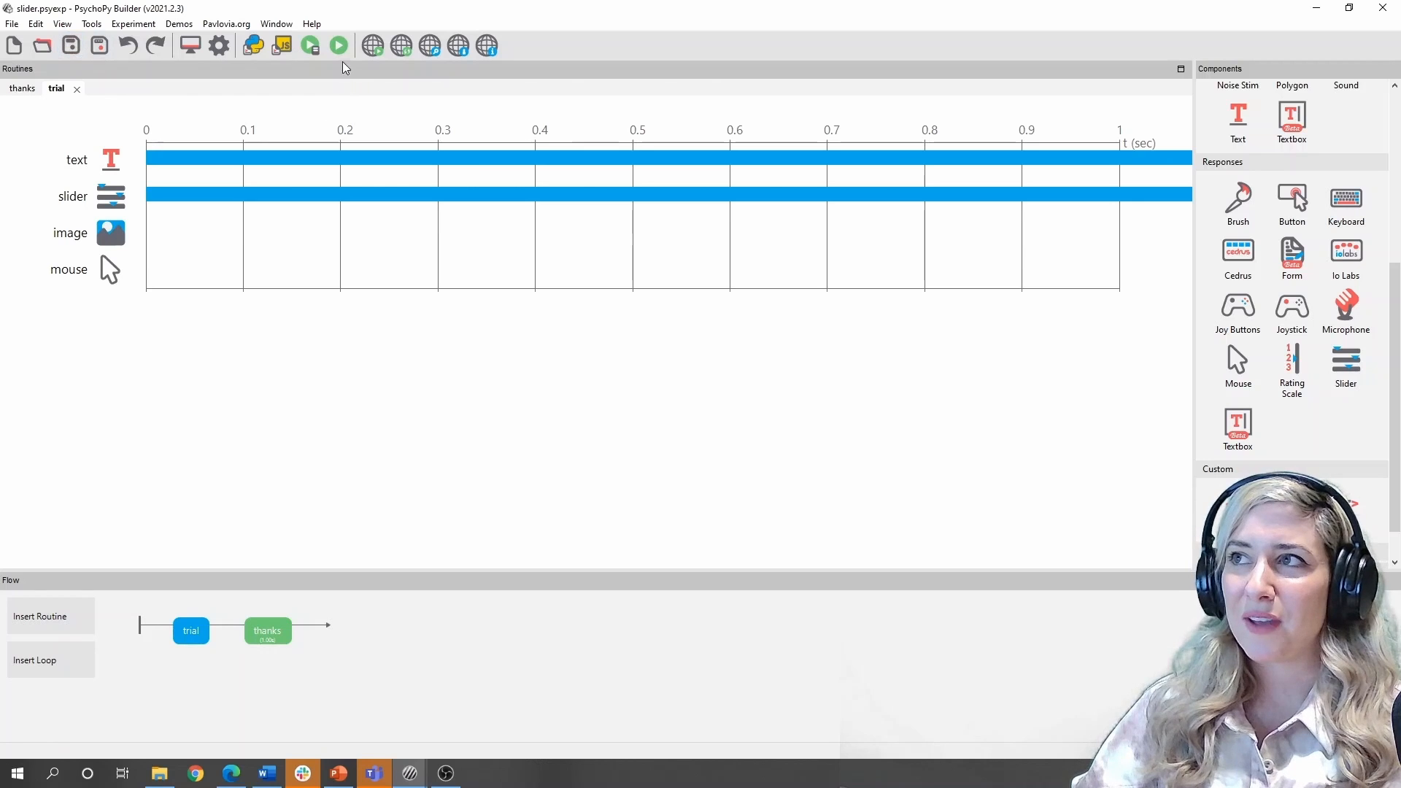
Step: Run the experiment, try out different ratings on the slider, and continue to the thanks screen
left_click(347, 156)
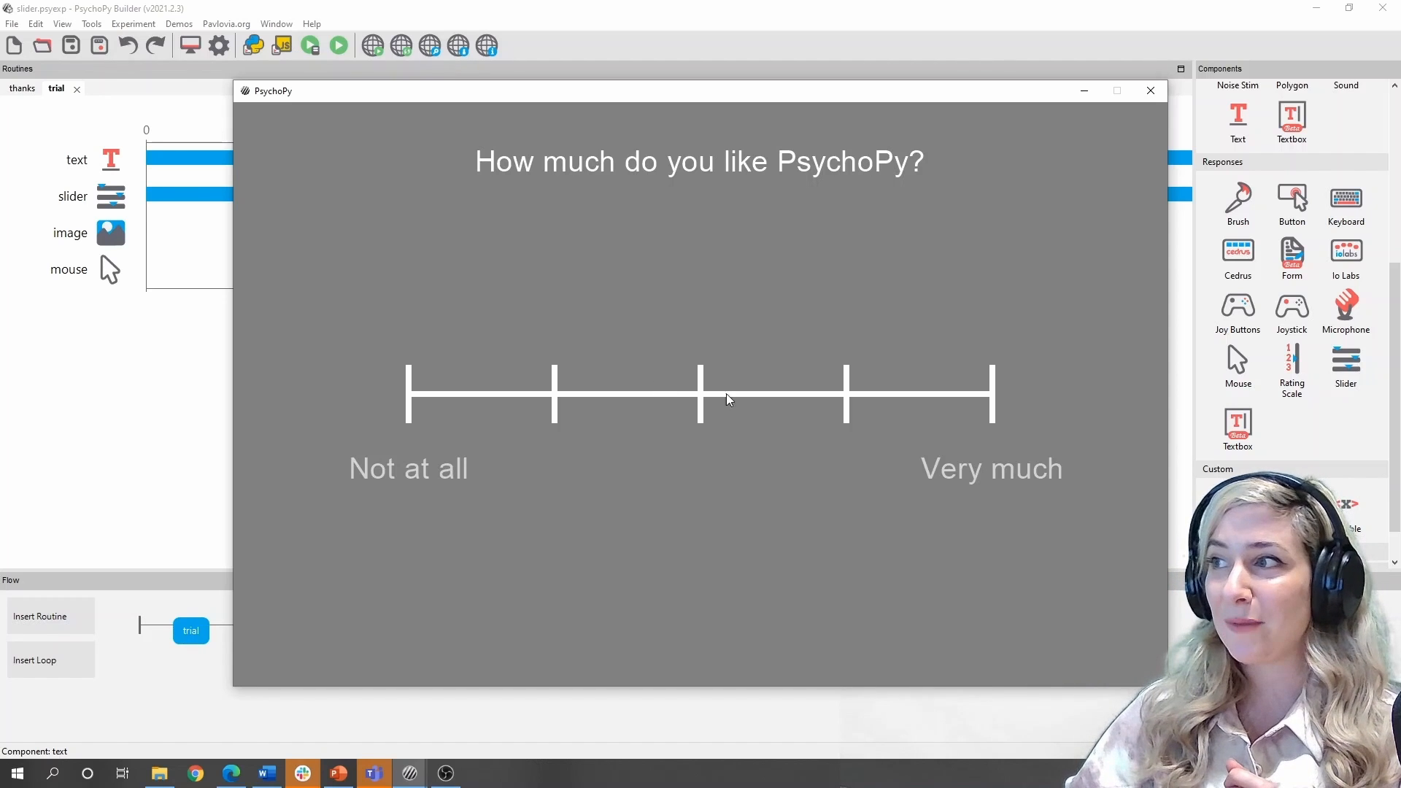
left_click(965, 394)
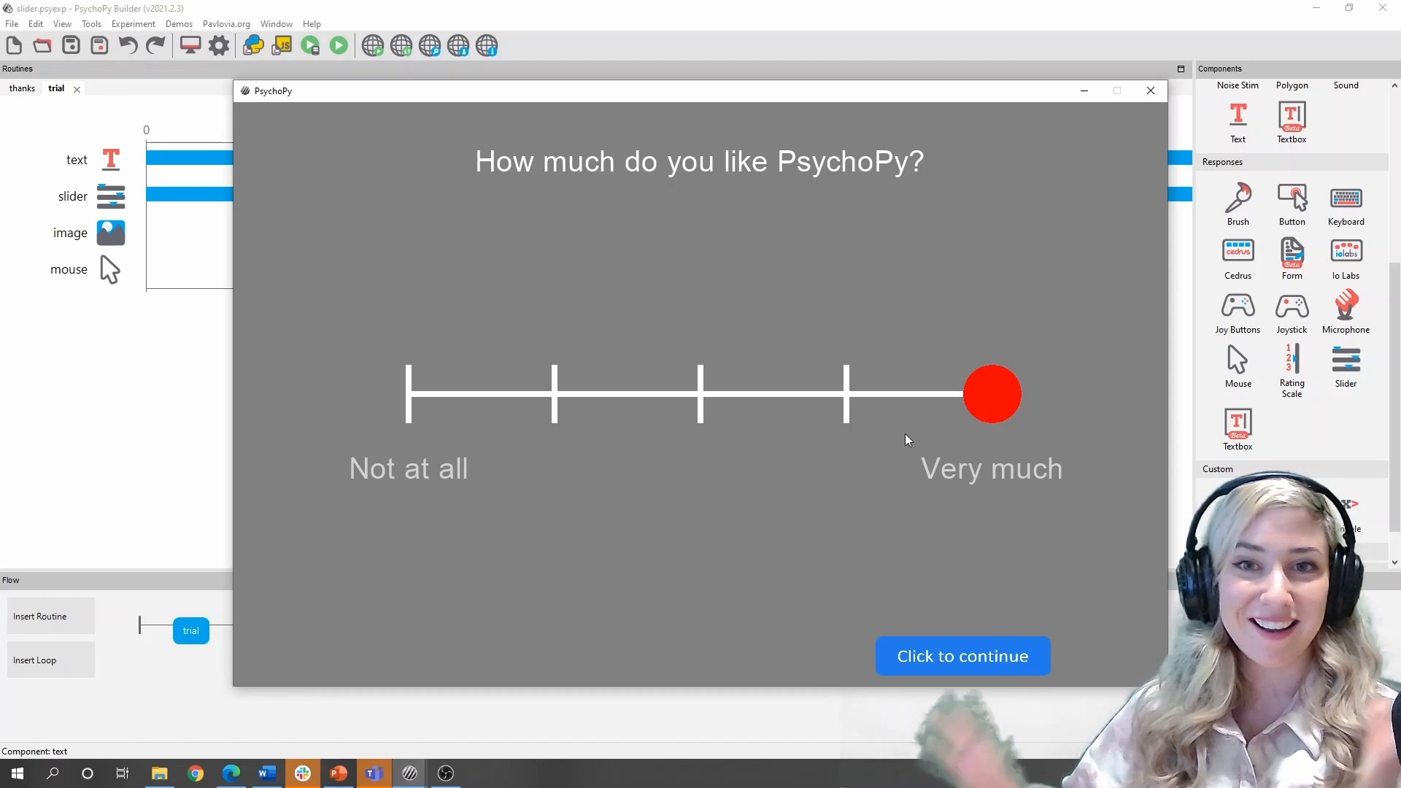
left_click(798, 396)
left_click(703, 397)
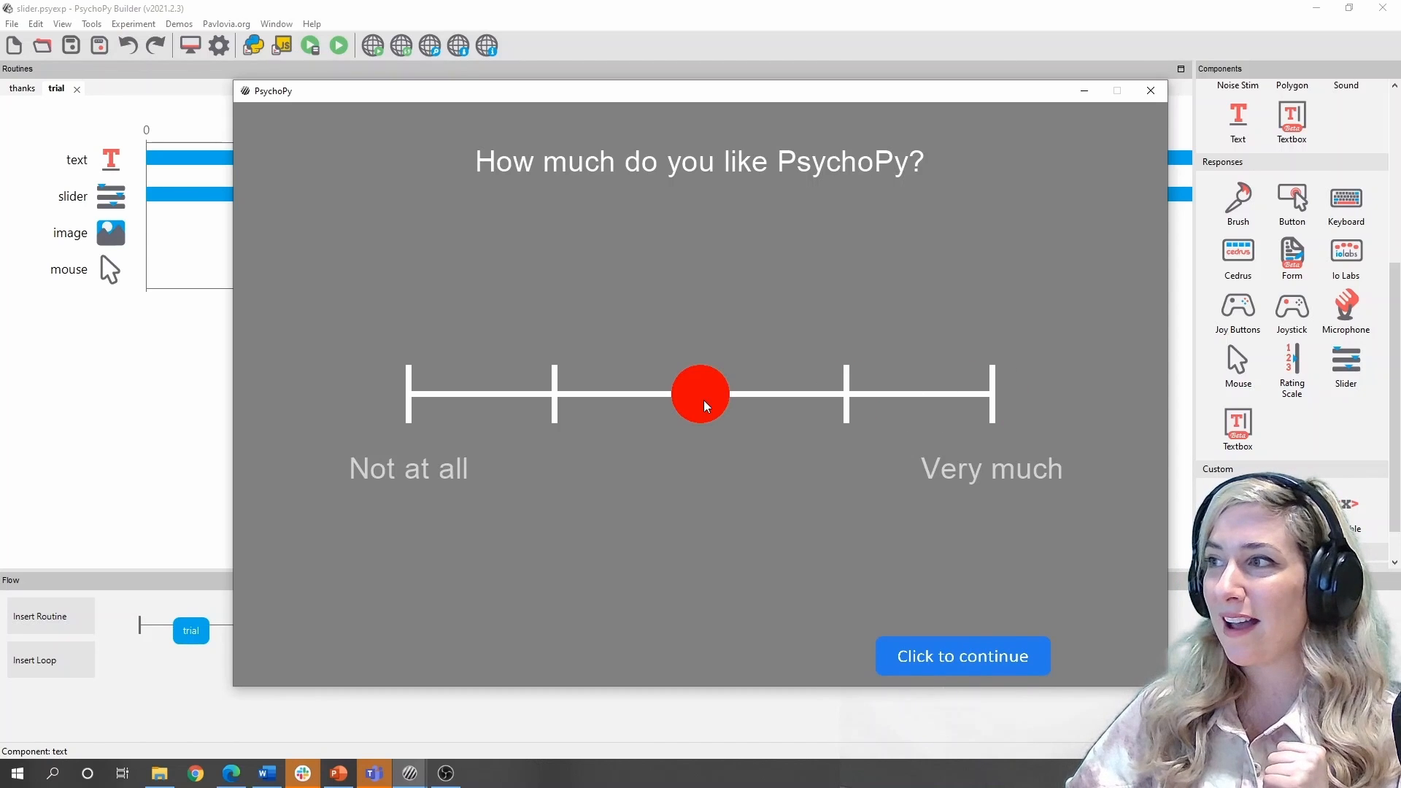
left_click(975, 394)
left_click_drag(848, 400, 445, 404)
left_click_drag(549, 400, 1117, 424)
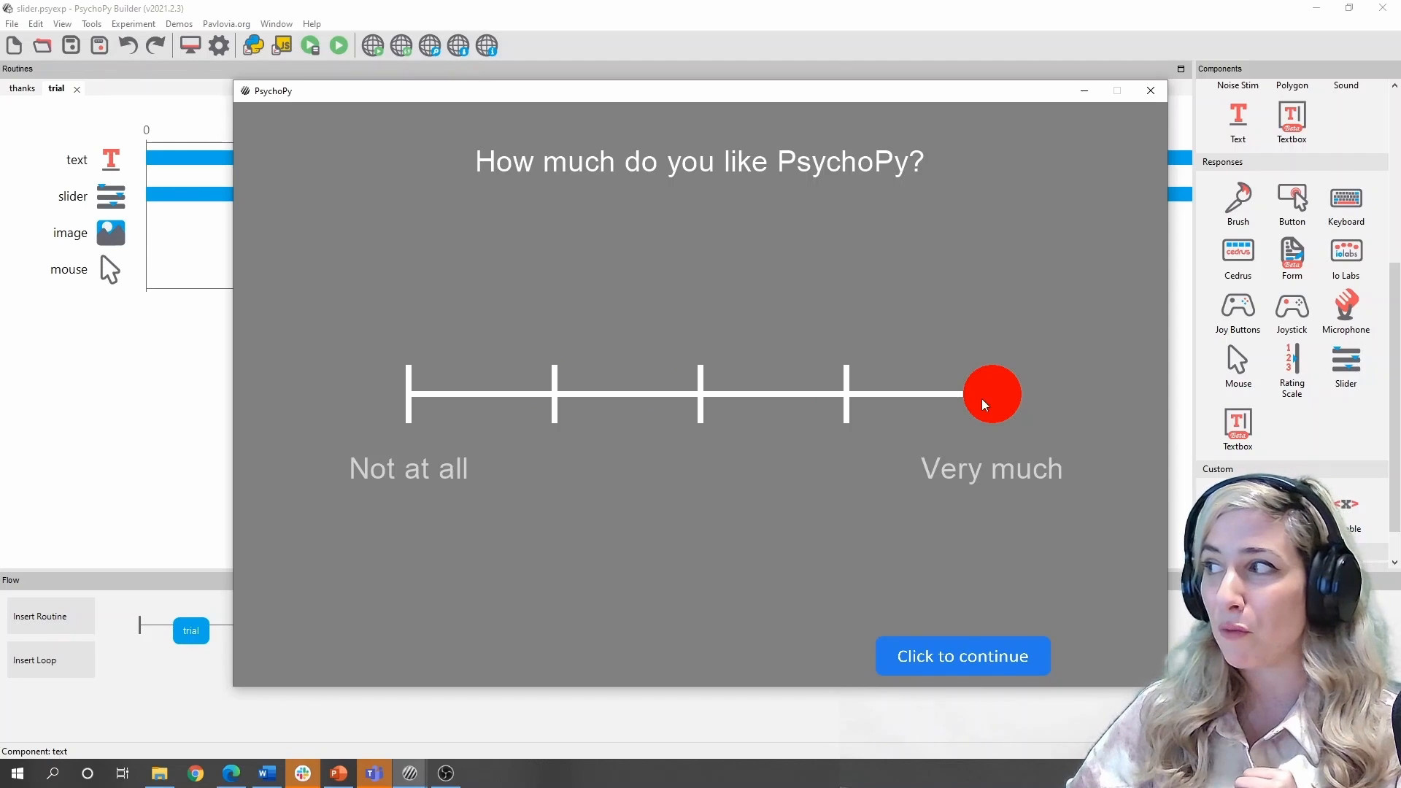
left_click_drag(983, 399, 856, 489)
left_click(957, 654)
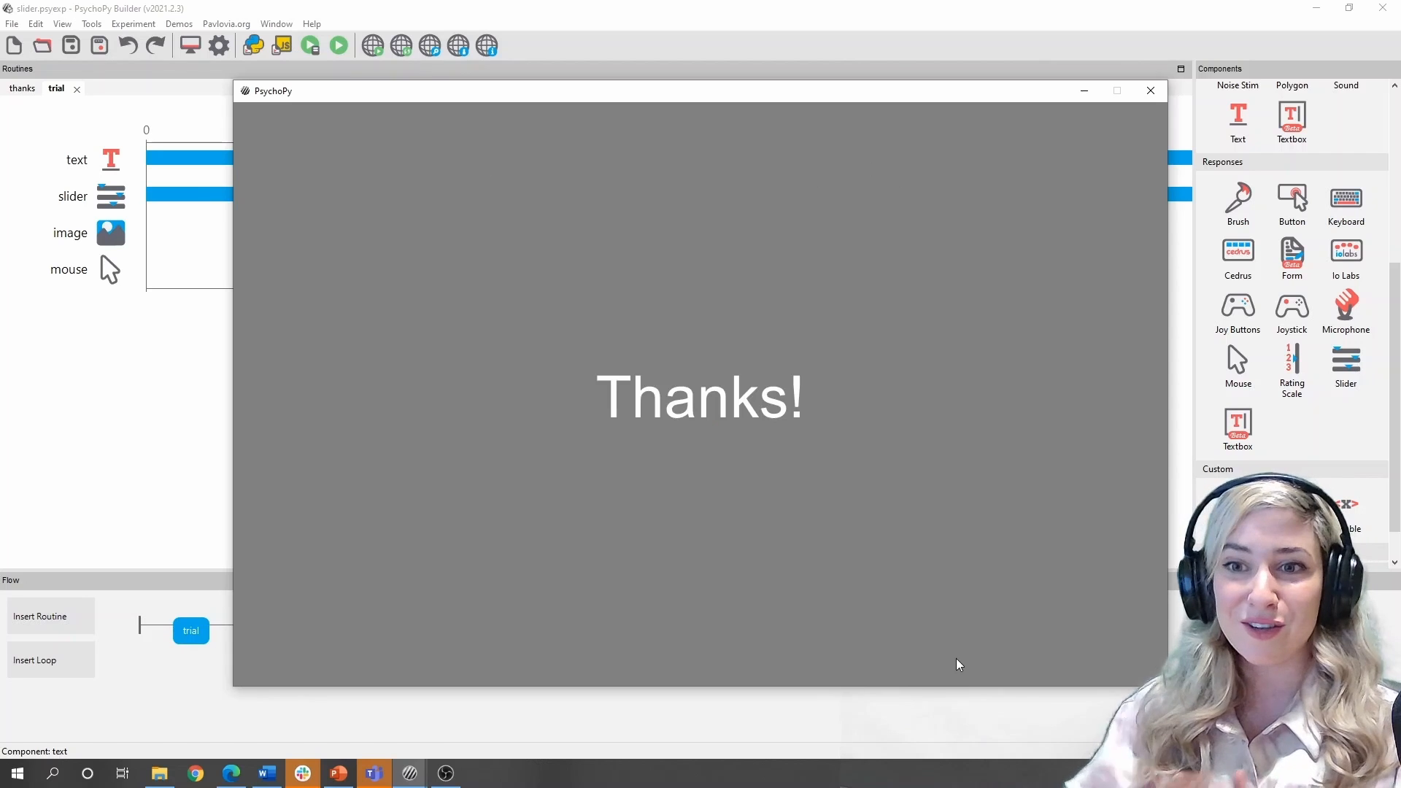